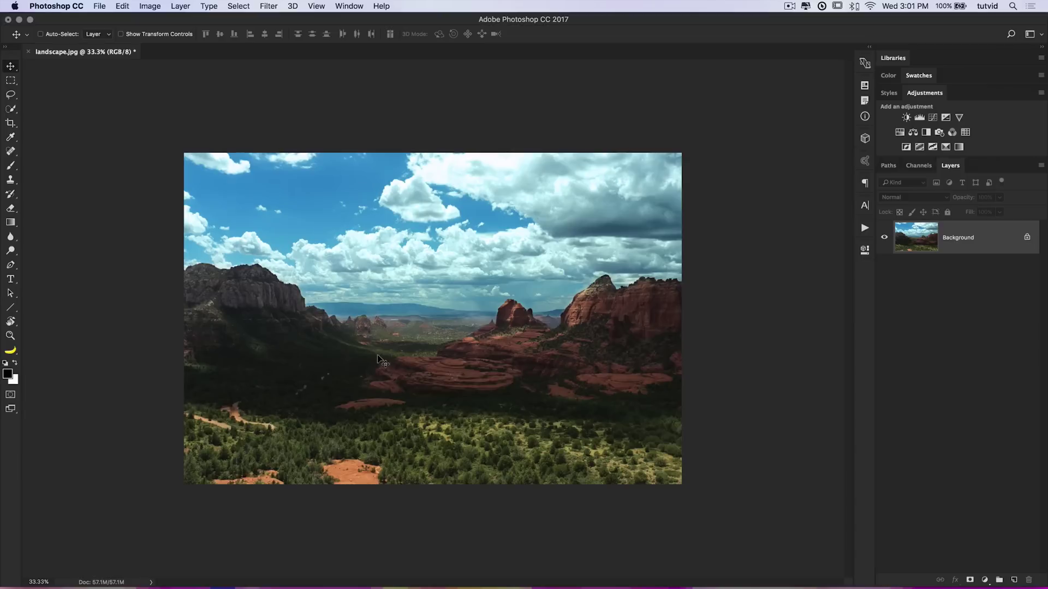
Crop the landscape photo to a 16:9 ratio, shifting the image upward in the frame and keeping the cropped pixels.
click(11, 124)
click(84, 36)
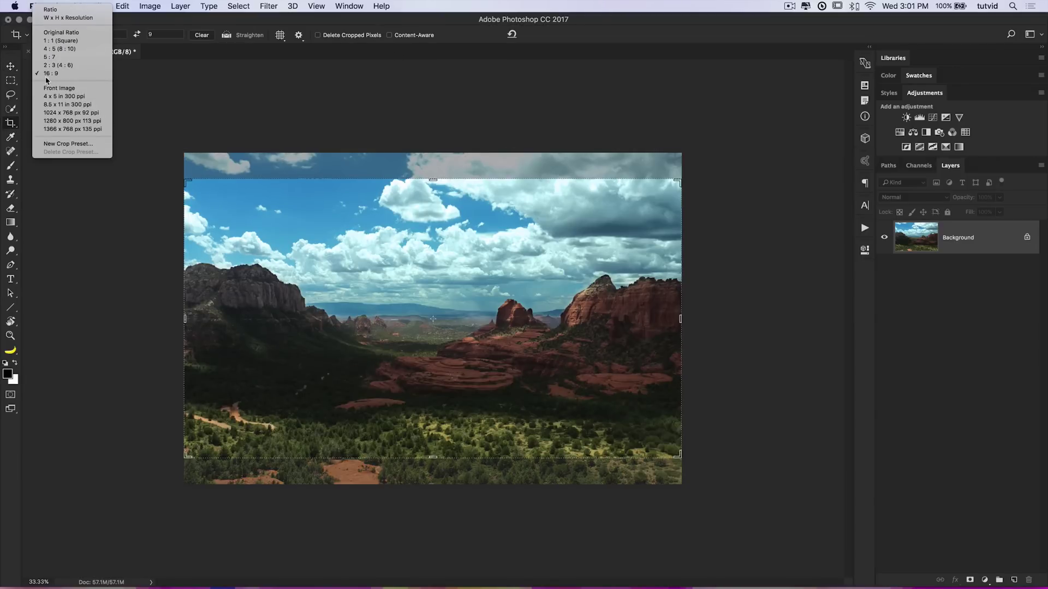
click(60, 77)
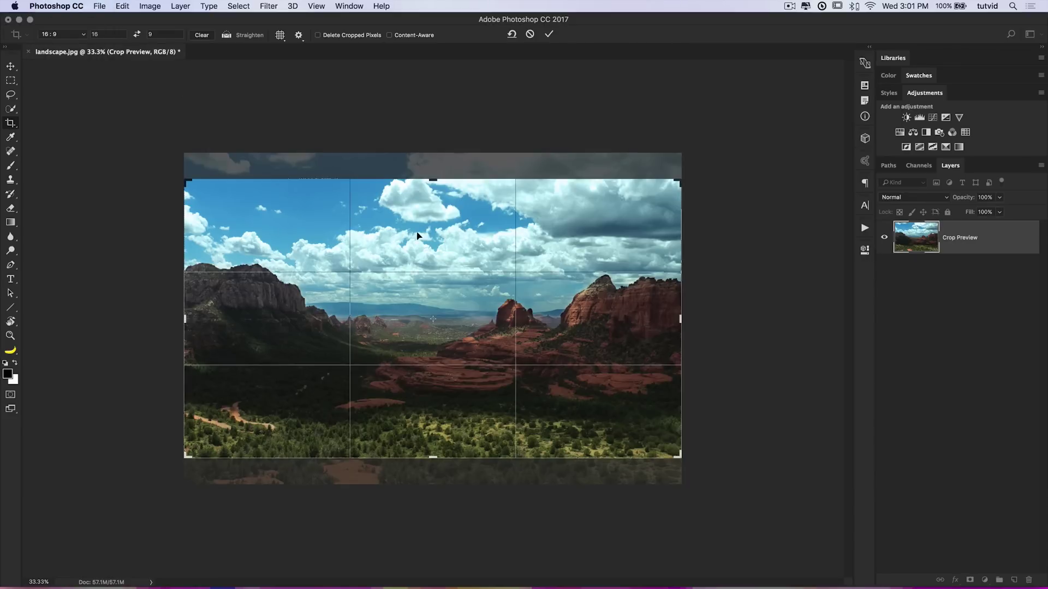
drag(467, 322, 469, 301)
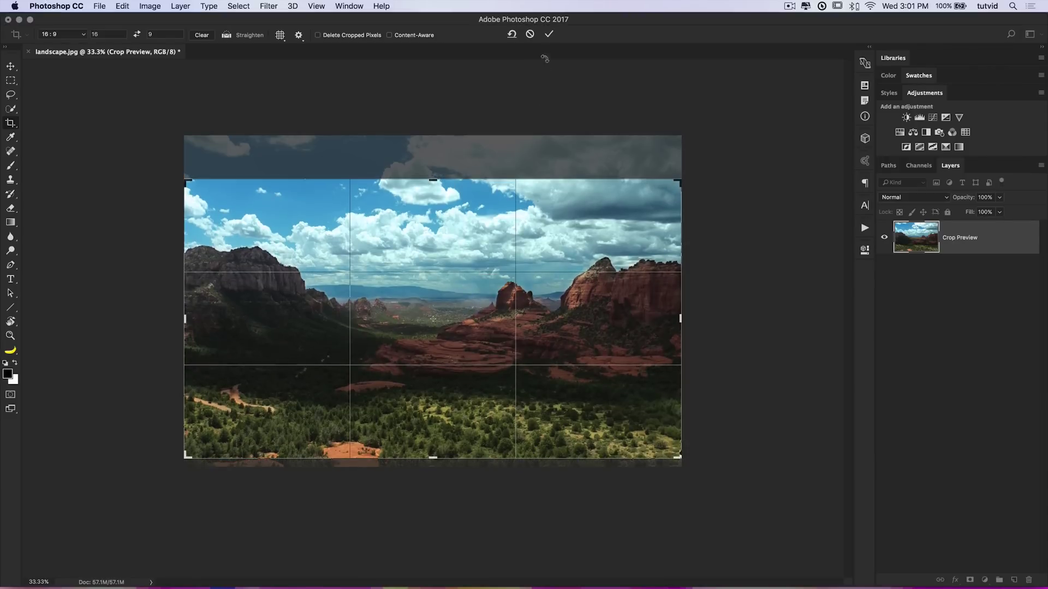
click(549, 35)
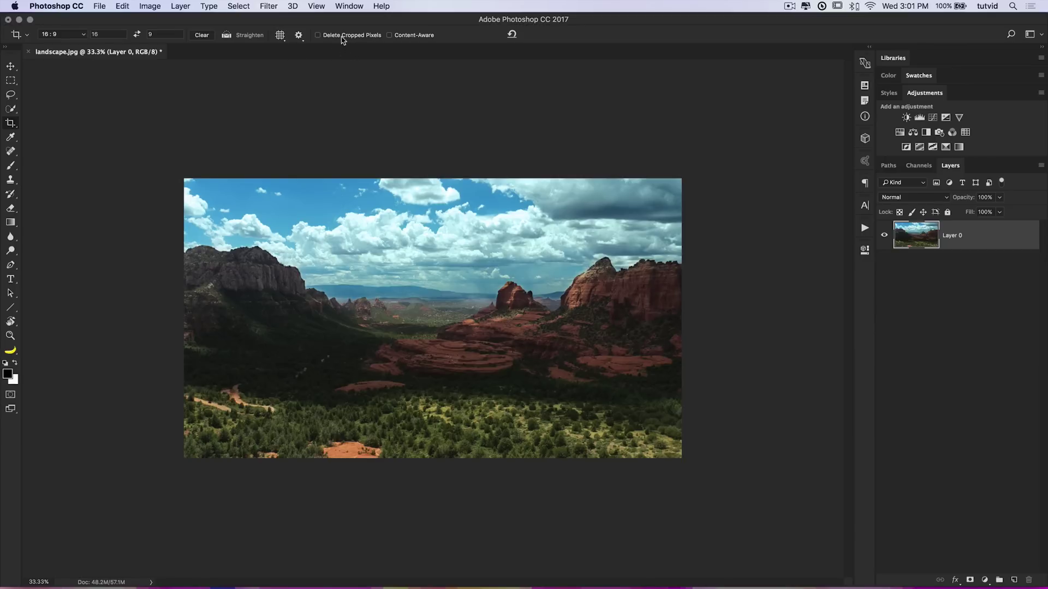
Reapply the 16:9 crop with Delete Cropped Pixels enabled.
click(378, 215)
click(317, 35)
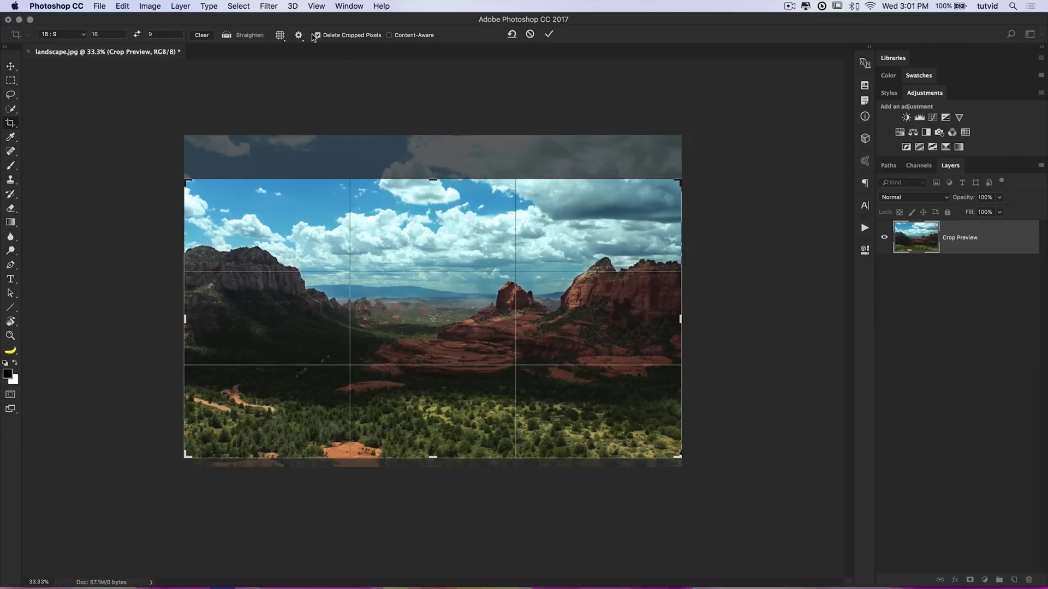
click(549, 35)
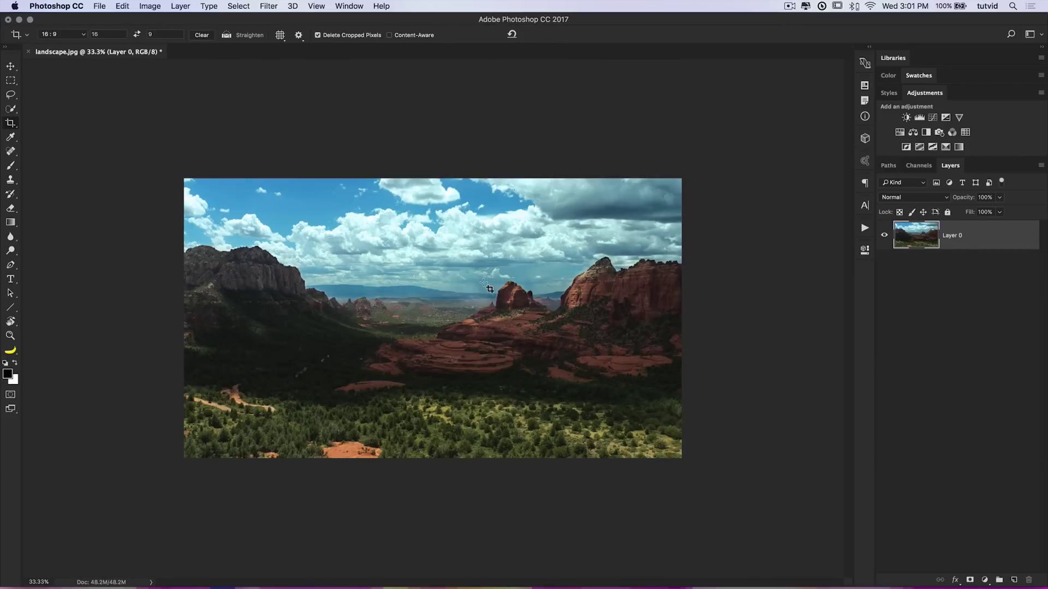
Flatten the image and convert the resulting background back into a regular layer named Layer 0.
key(v)
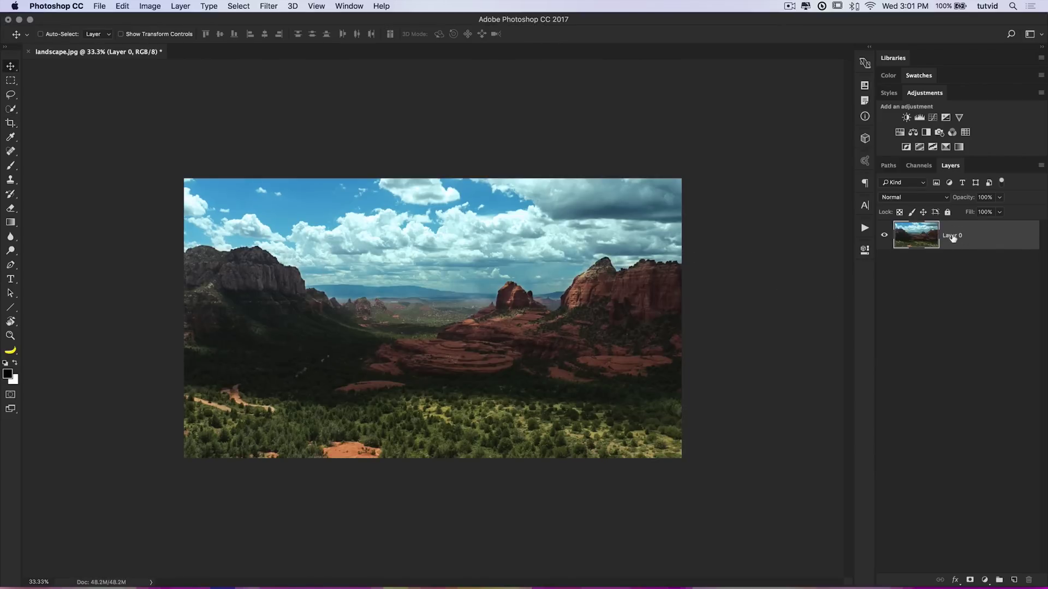
click(180, 6)
mouse_move(269, 21)
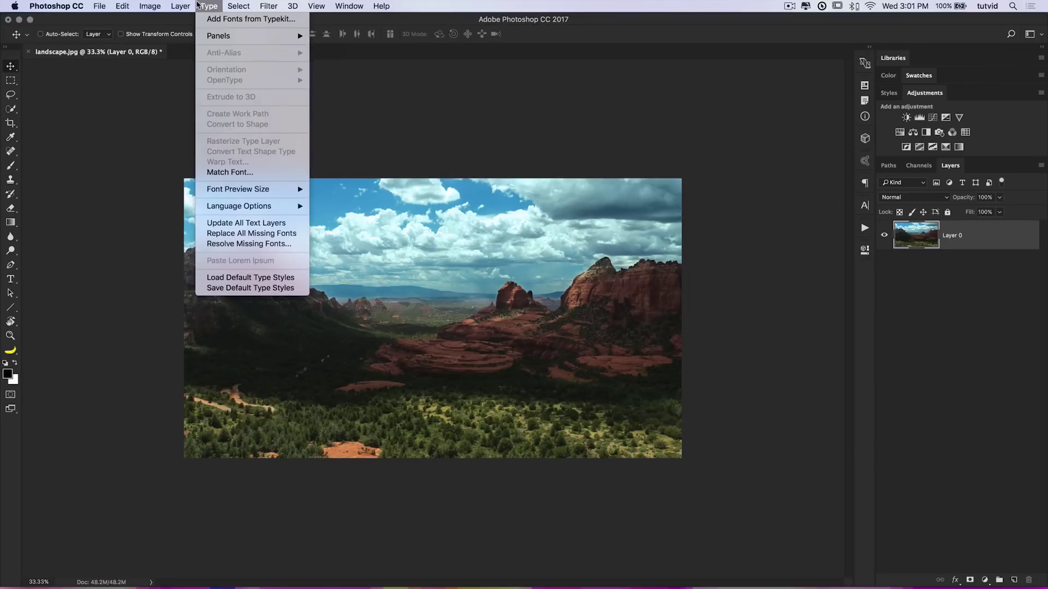
click(238, 410)
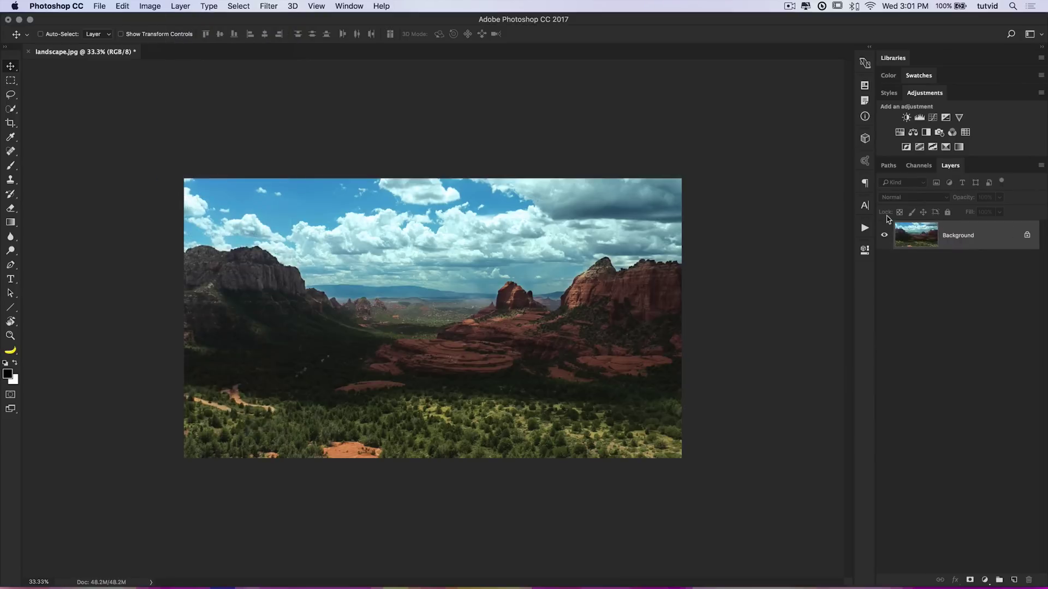
double_click(993, 241)
click(734, 266)
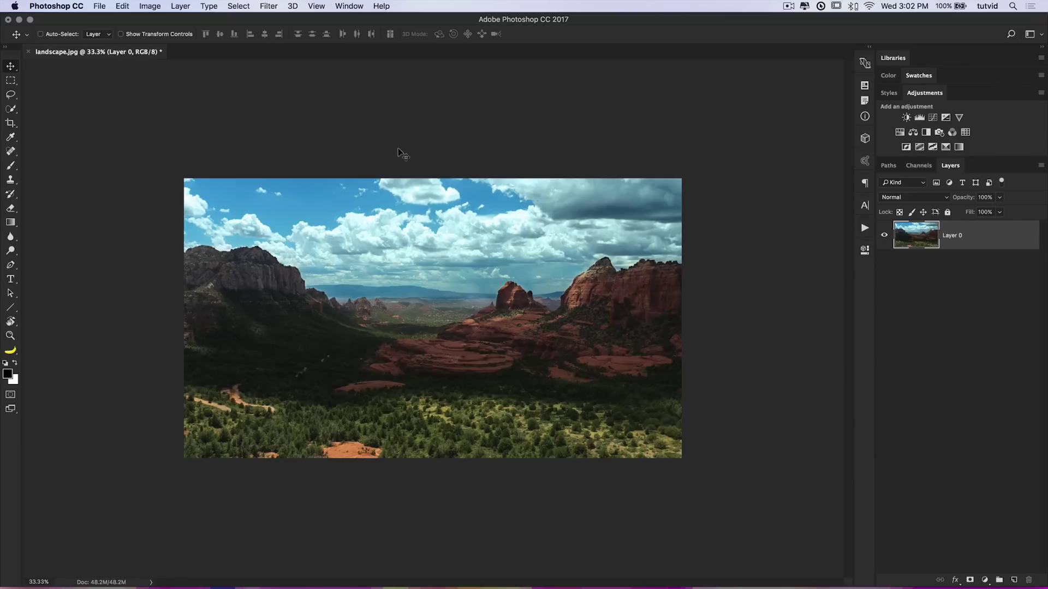
Open the Vanishing Point filter and create a four-corner ground plane narrowing from below the foreground toward the distant valley.
click(268, 5)
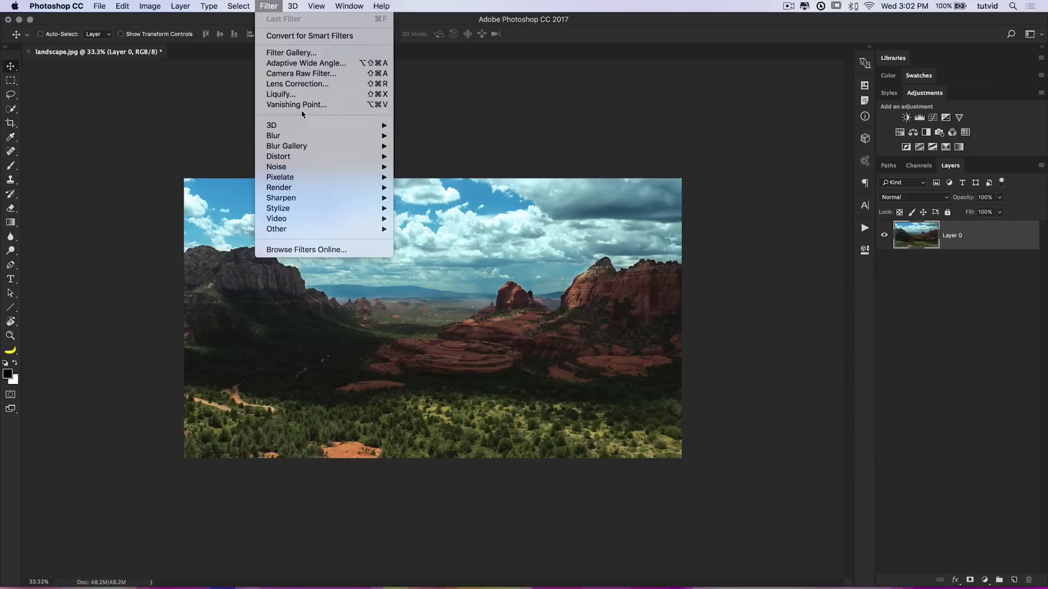
click(448, 229)
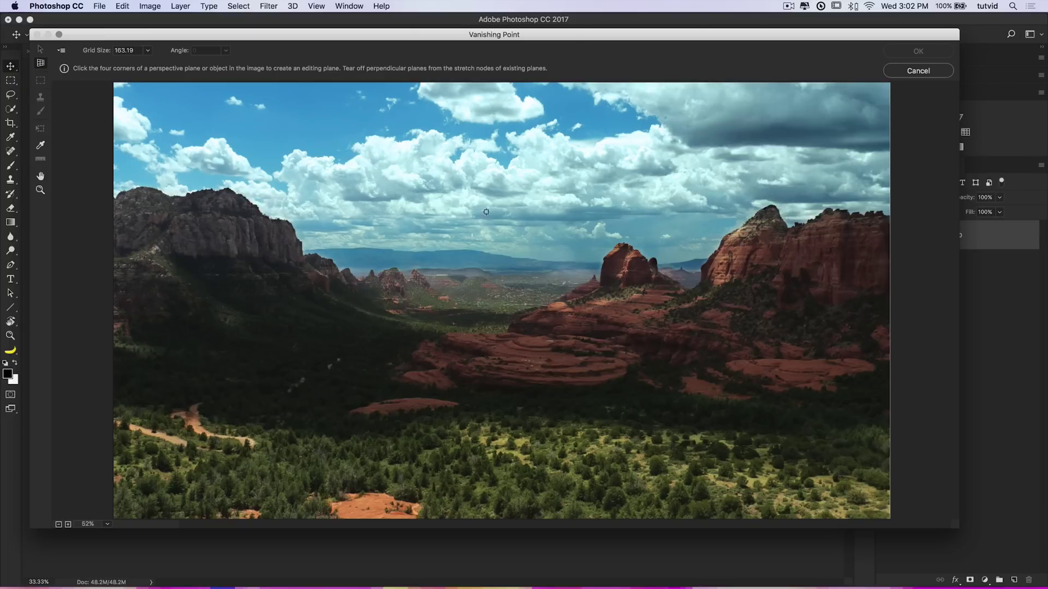
scroll(469, 307, down, 1)
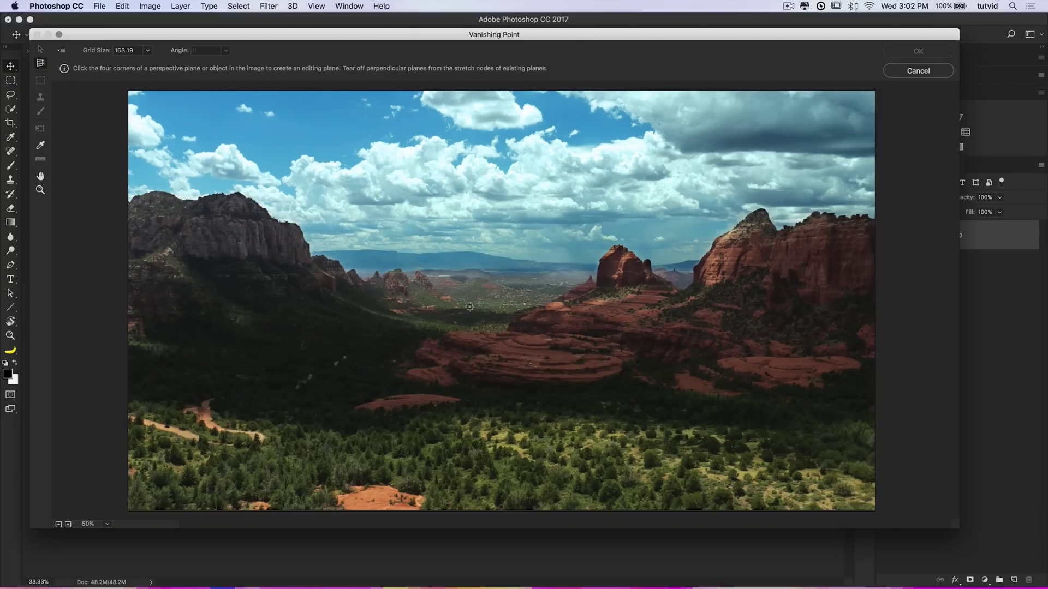
scroll(470, 307, down, 1)
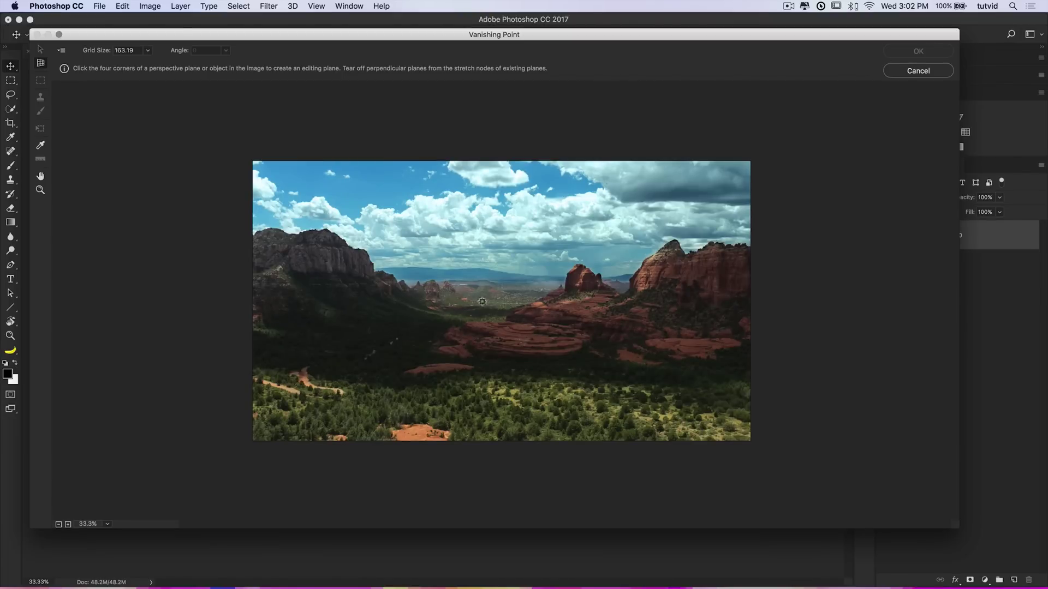
click(470, 302)
click(312, 471)
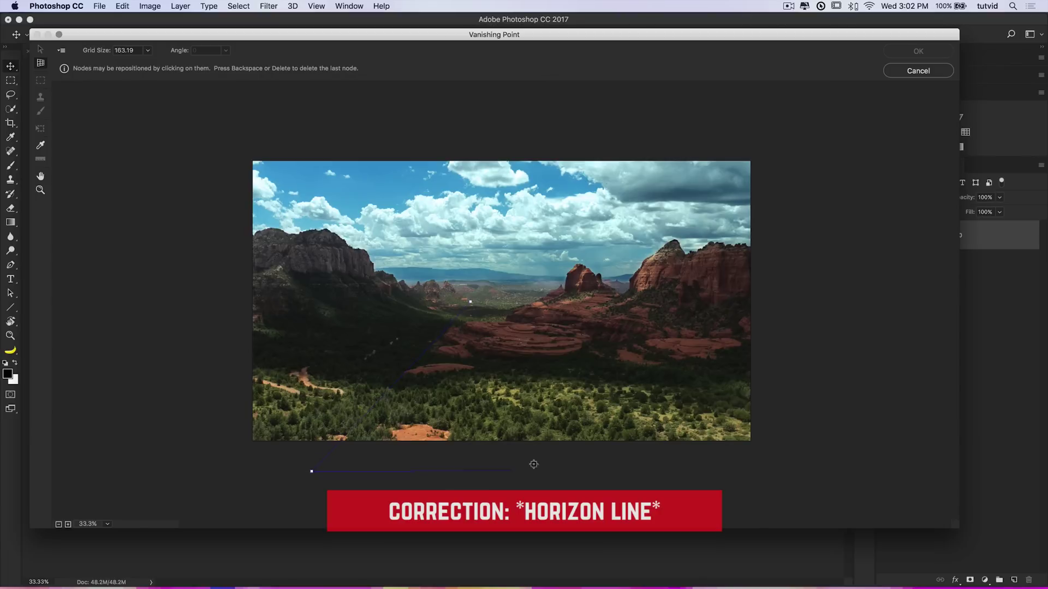
click(490, 302)
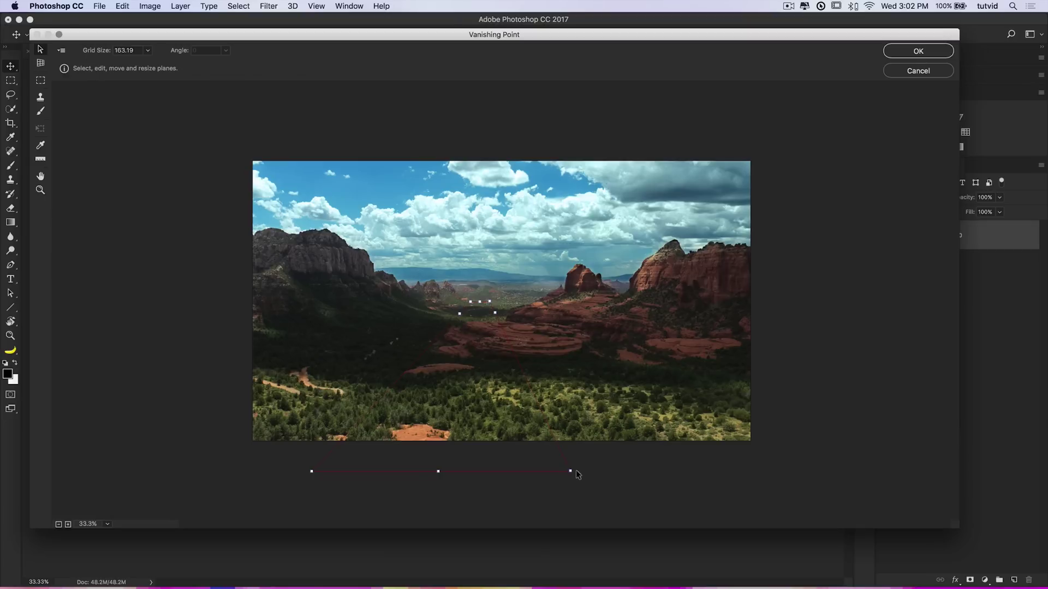
Adjust the ground plane's two near corners to correct the grid's perspective.
drag(570, 471, 576, 456)
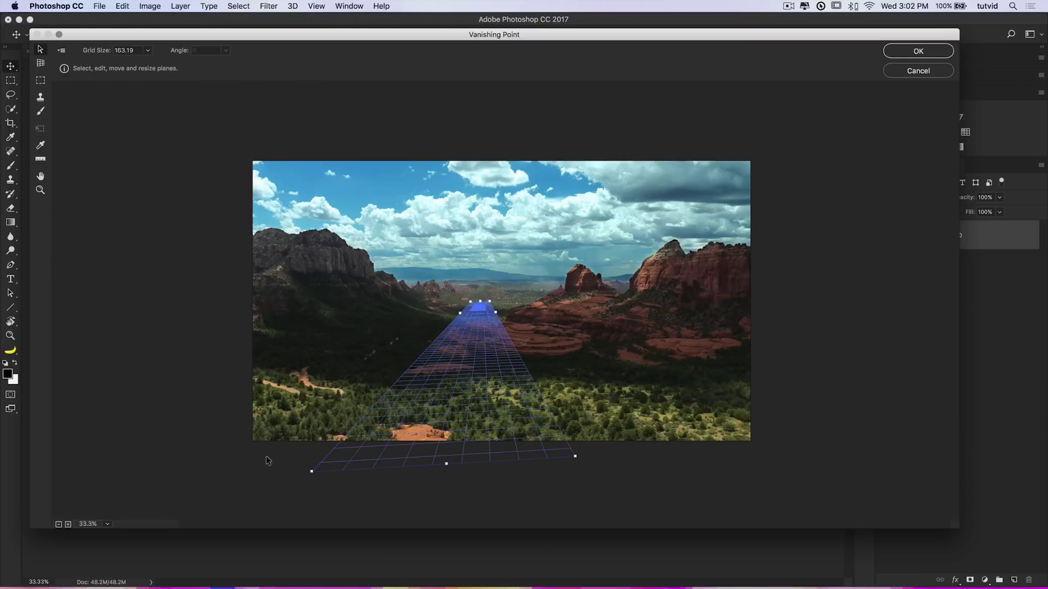
mouse_move(311, 471)
mouse_down()
mouse_move(331, 456)
mouse_move(316, 464)
mouse_up()
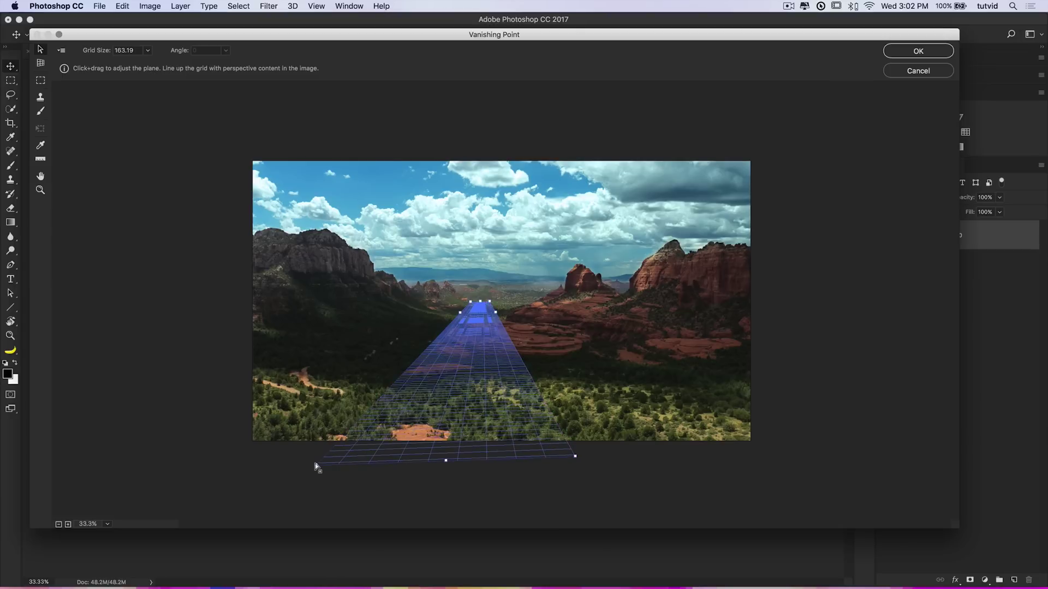
drag(575, 455, 569, 456)
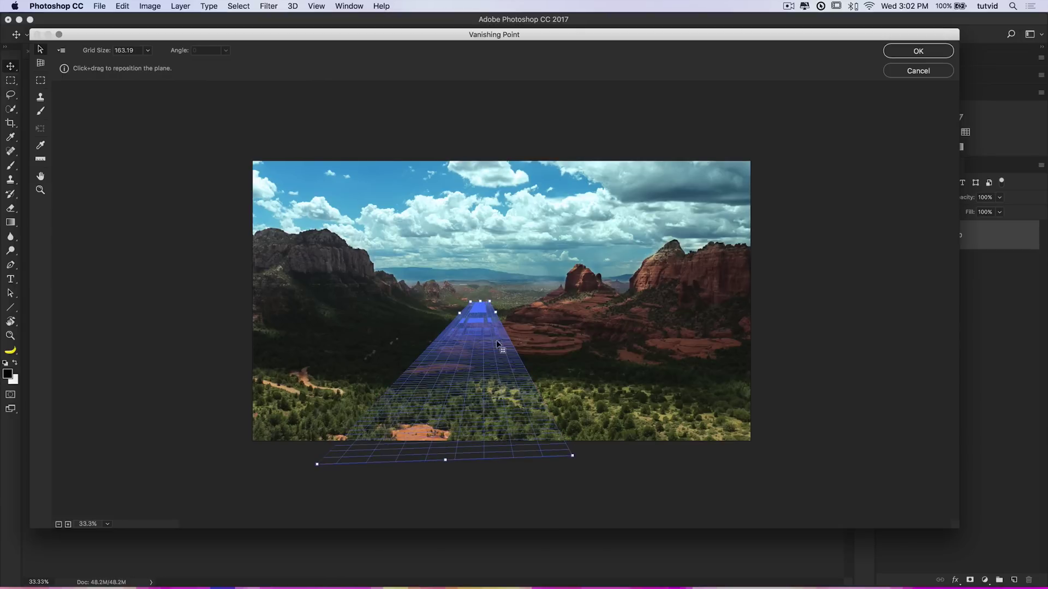
Widen the ground plane on its right side and pull its near edge closer to the photo's lower edge.
click(620, 398)
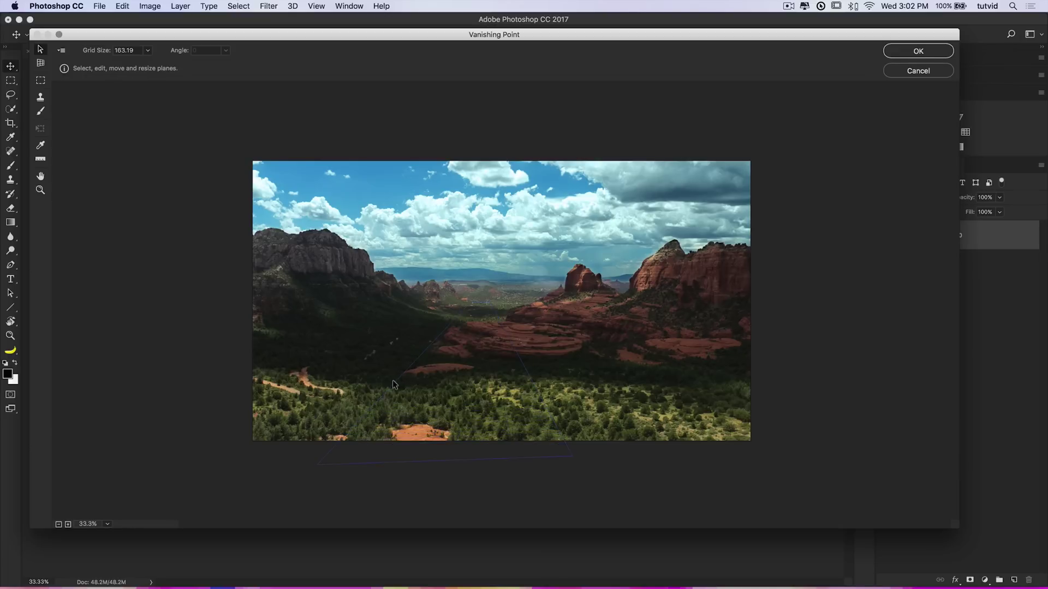
click(351, 441)
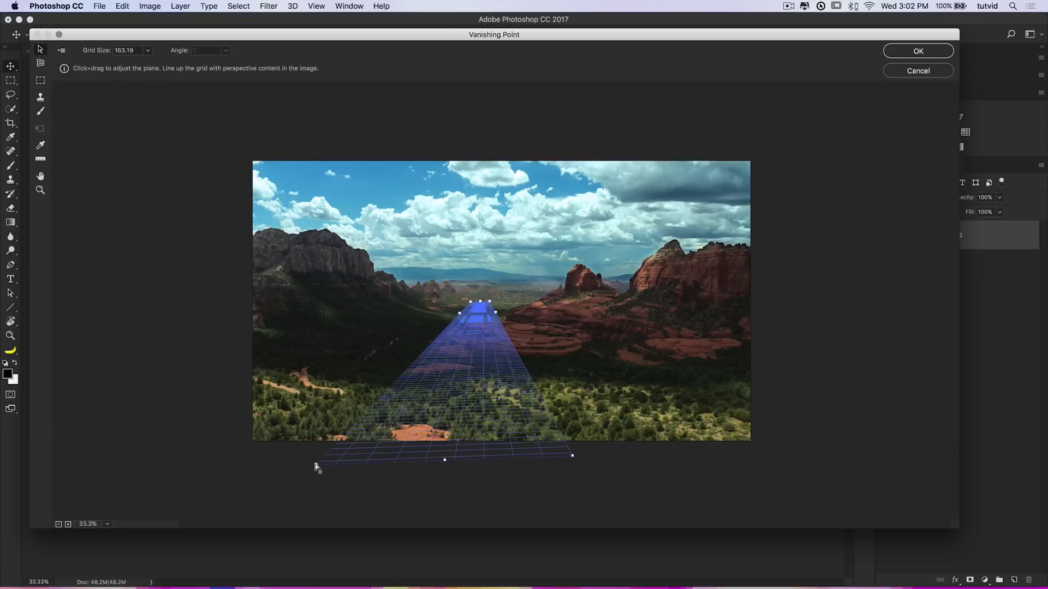
click(599, 394)
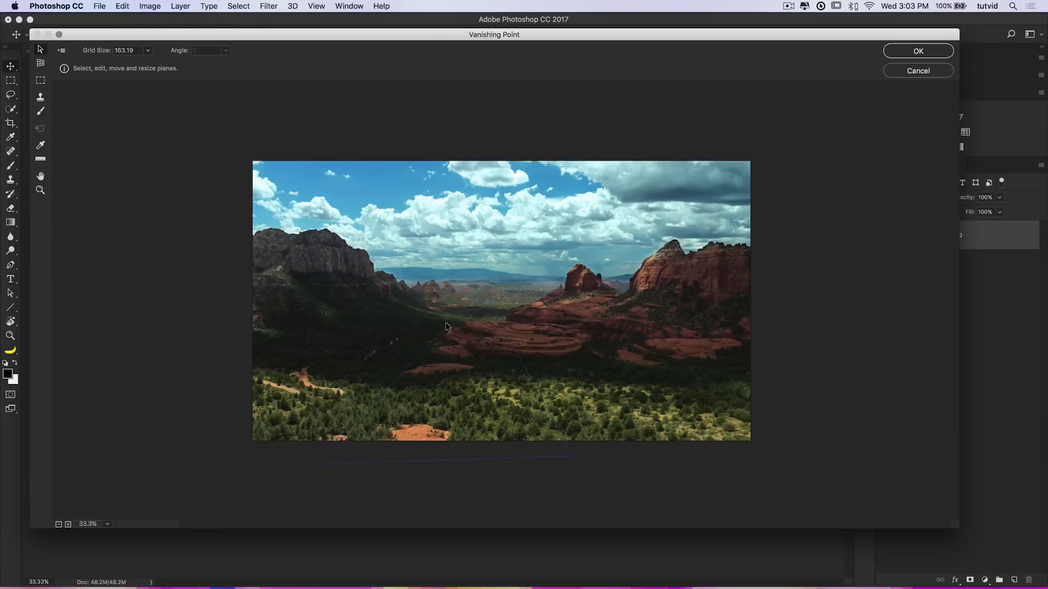
click(514, 352)
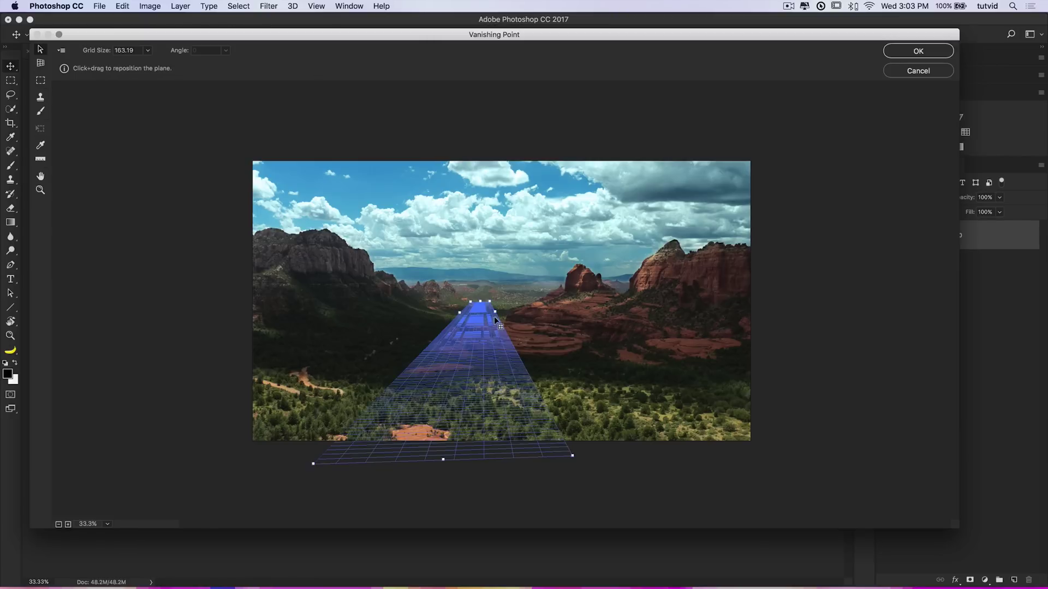
click(543, 368)
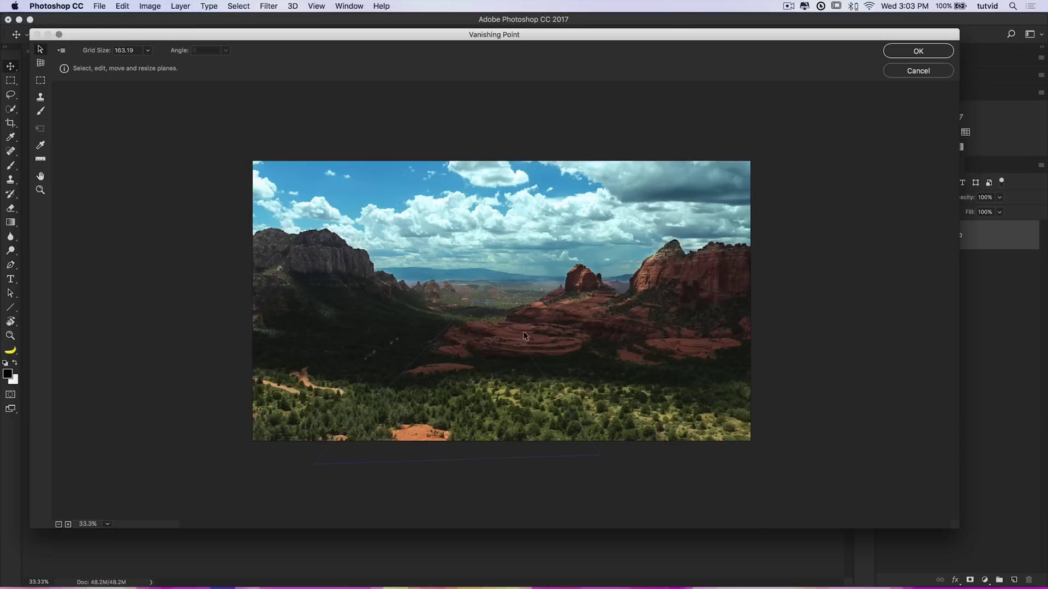
click(515, 350)
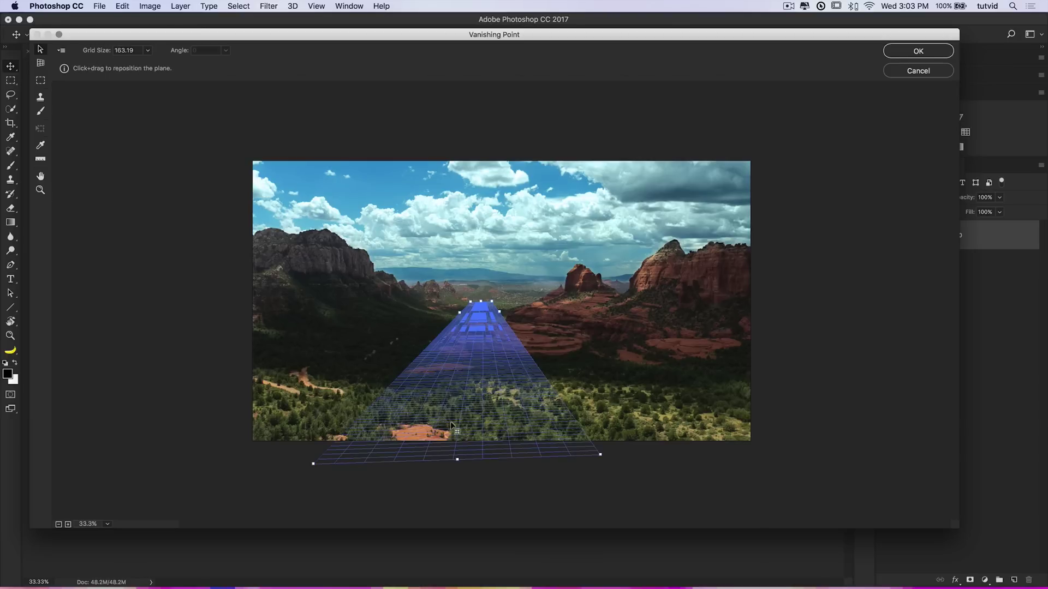
drag(456, 459, 458, 449)
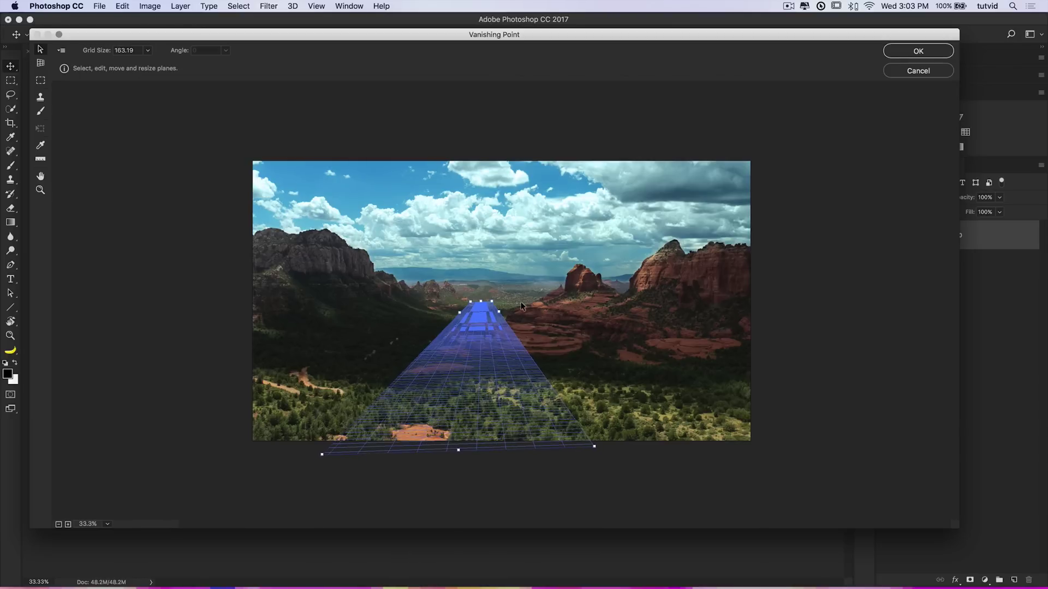
Tear off a perpendicular plane from the ground plane's right edge and rotate it flat to an angle of about 180°.
key(alt)
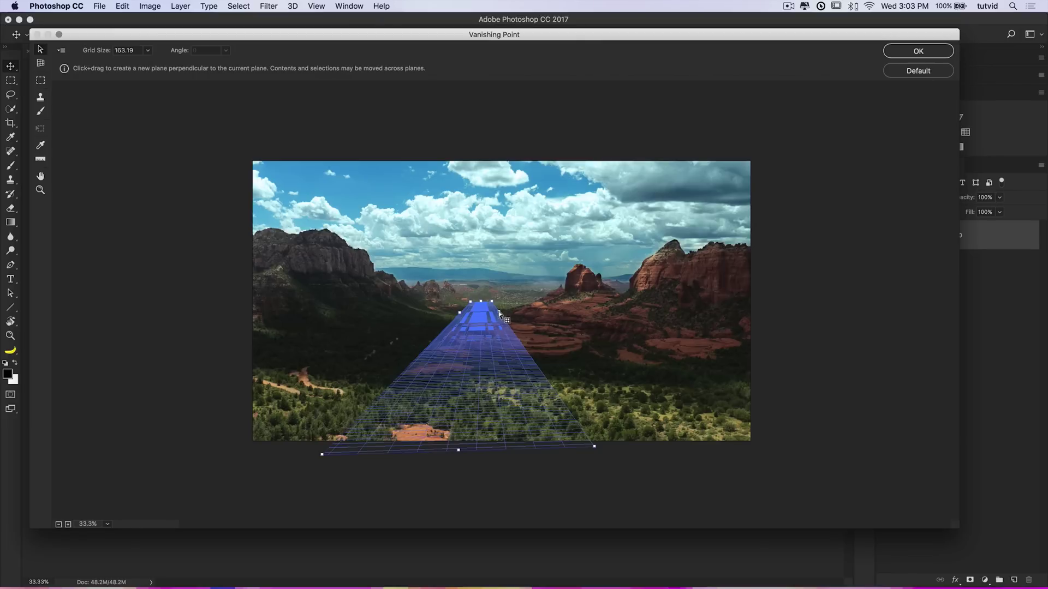
key(alt)
drag(500, 312, 505, 251)
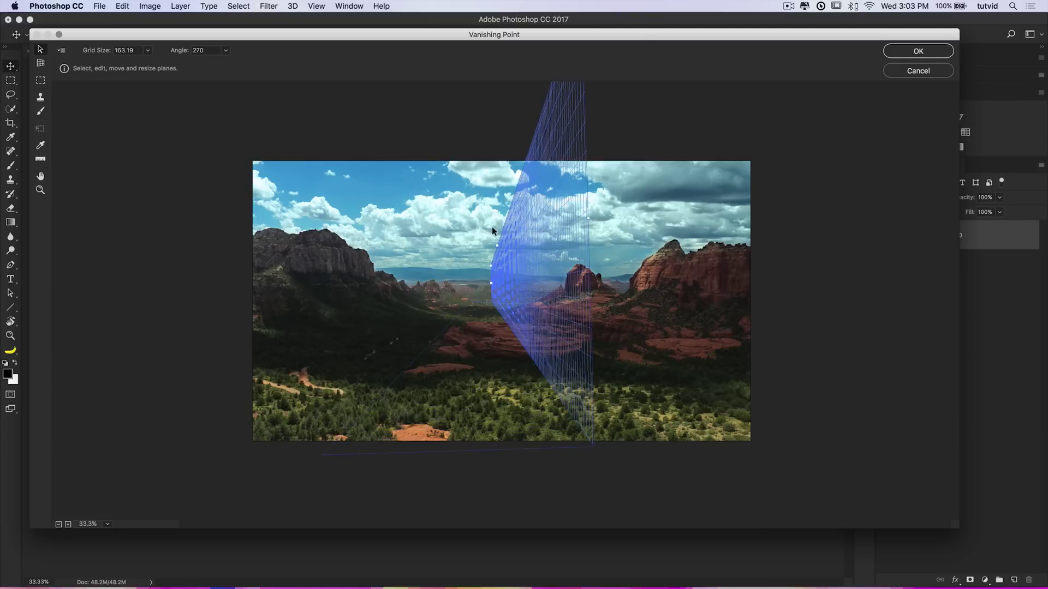
key(alt)
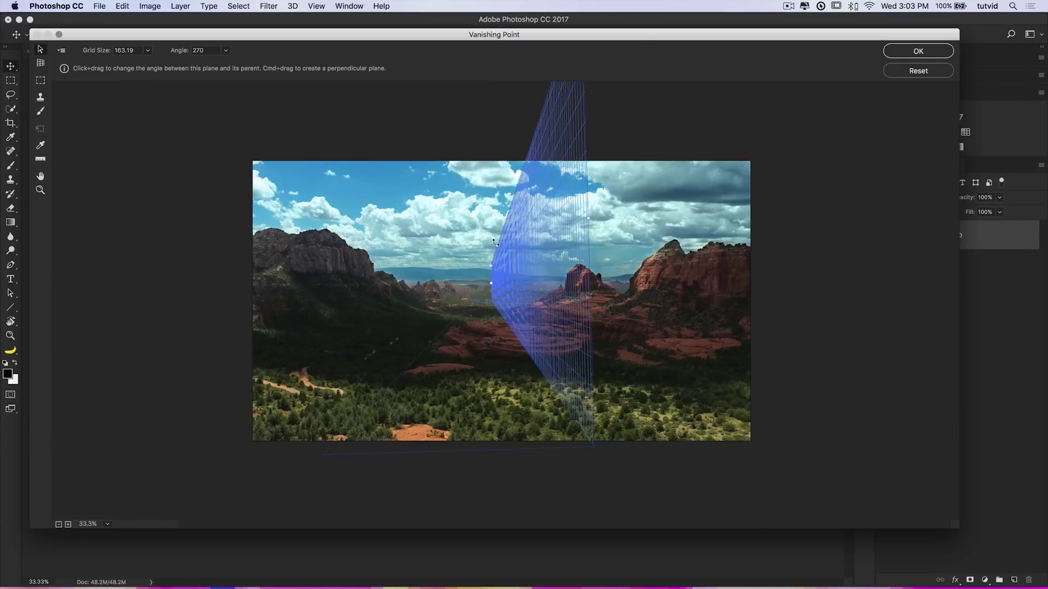
drag(497, 247, 558, 312)
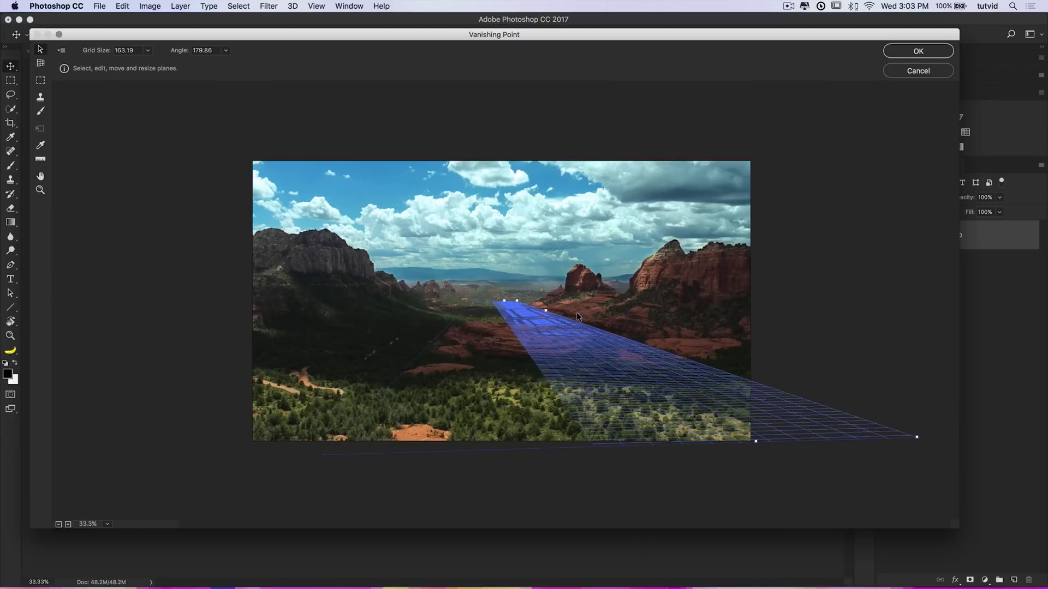
Adjust the right ground plane and tear off a wall plane from its outer edge along the red cliffs, angled about 227°.
key(alt)
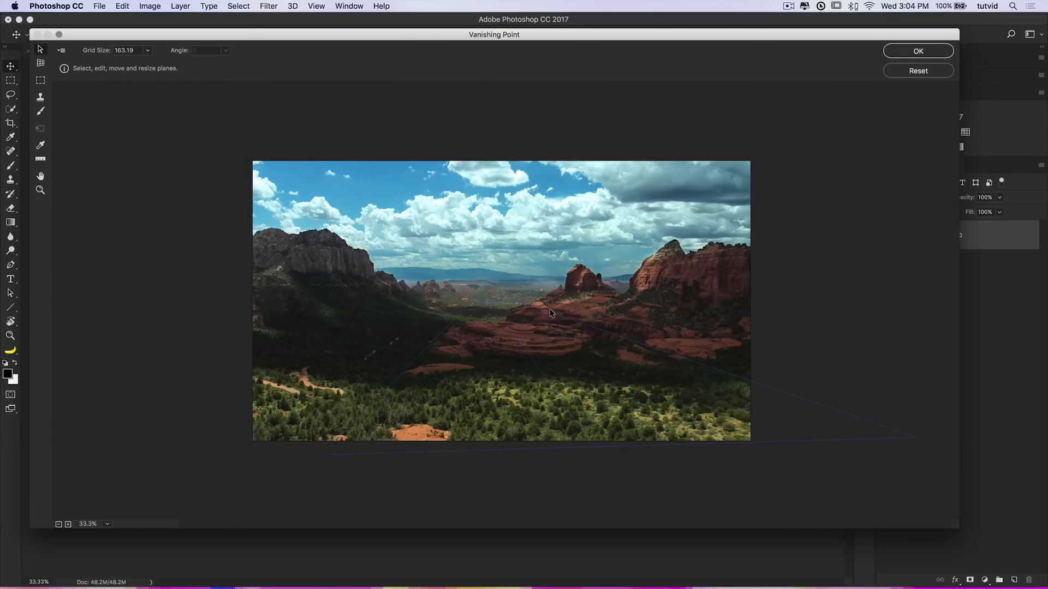
drag(756, 441, 778, 437)
key(super)
drag(546, 305, 594, 242)
key(alt)
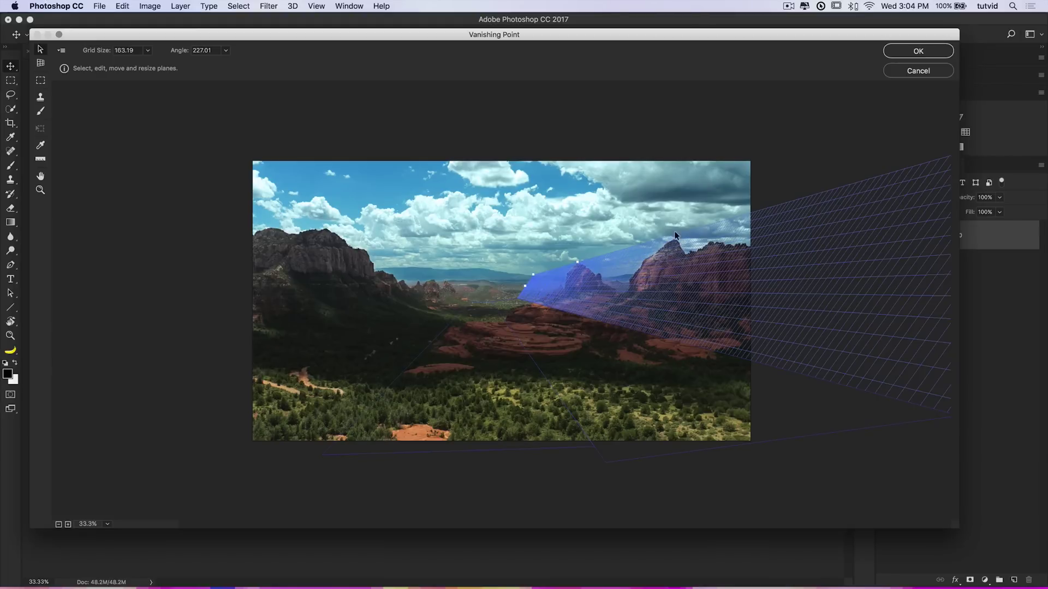
Tear off a sky plane from the wall plane's upper edge and angle it about 233° over the clouds.
click(795, 171)
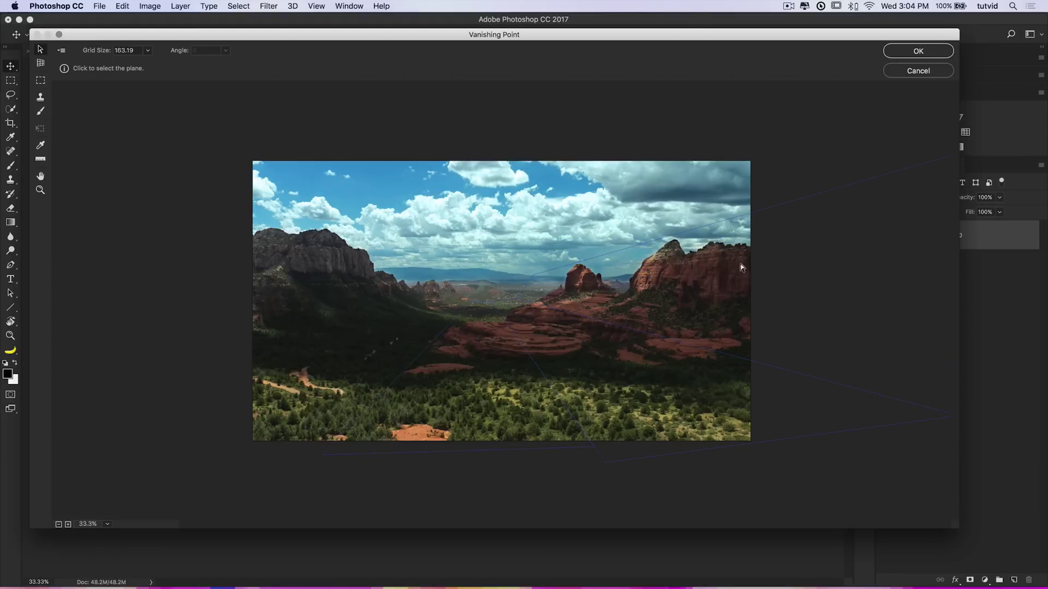
click(630, 257)
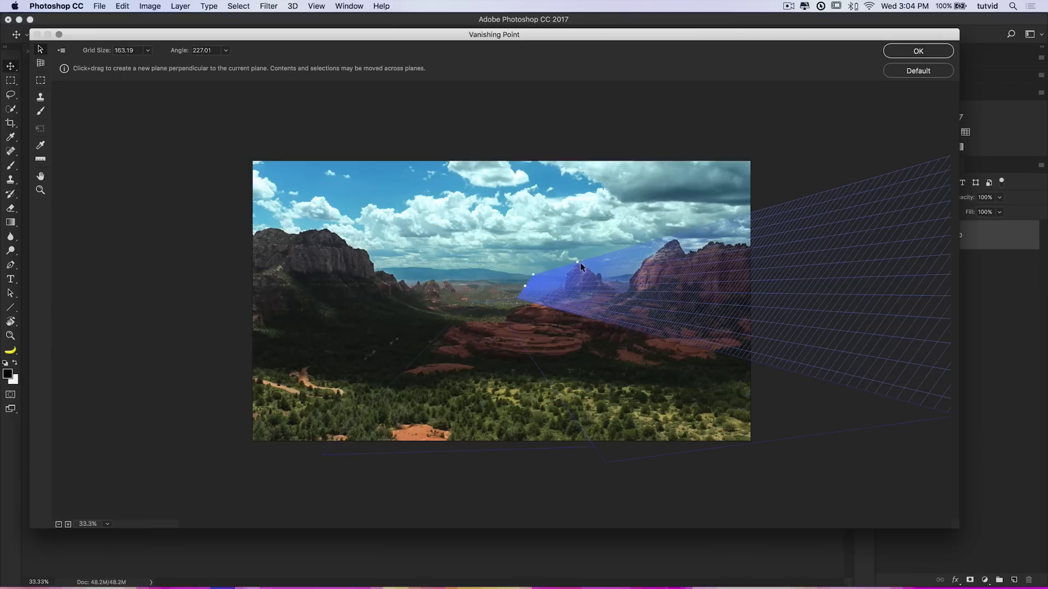
drag(578, 262, 423, 213)
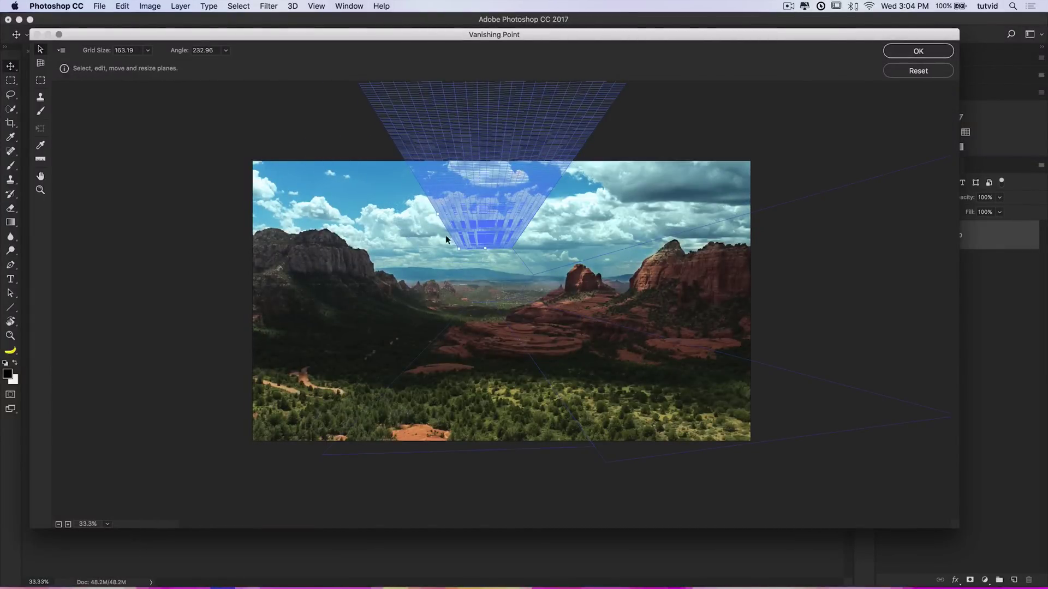
Tear off a left sky plane angled about 207° and, from its outer edge, a wall plane angled about 255° over the grey cliffs.
drag(438, 216, 354, 239)
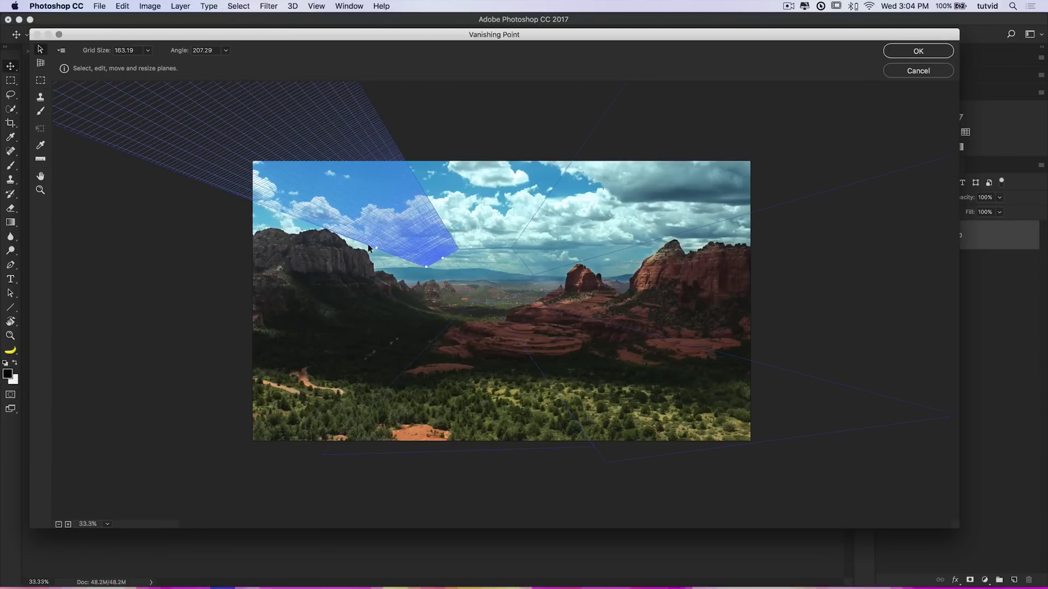
drag(378, 250, 388, 309)
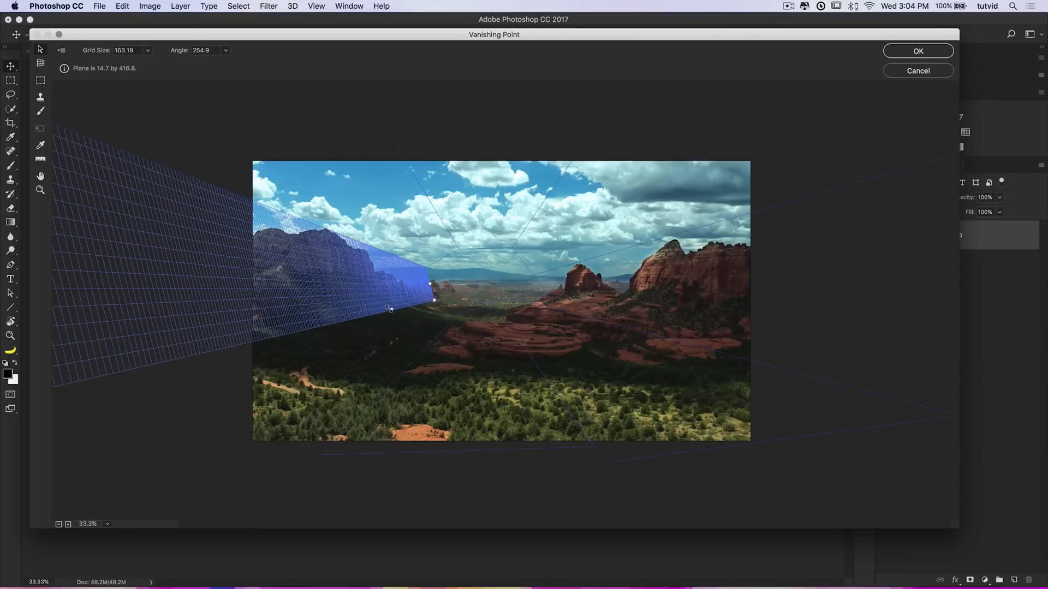
Tear off a ground plane from the left wall plane's lower edge, angle it about 229°, and adjust the wall plane's far end.
drag(395, 308, 480, 279)
drag(473, 275, 459, 315)
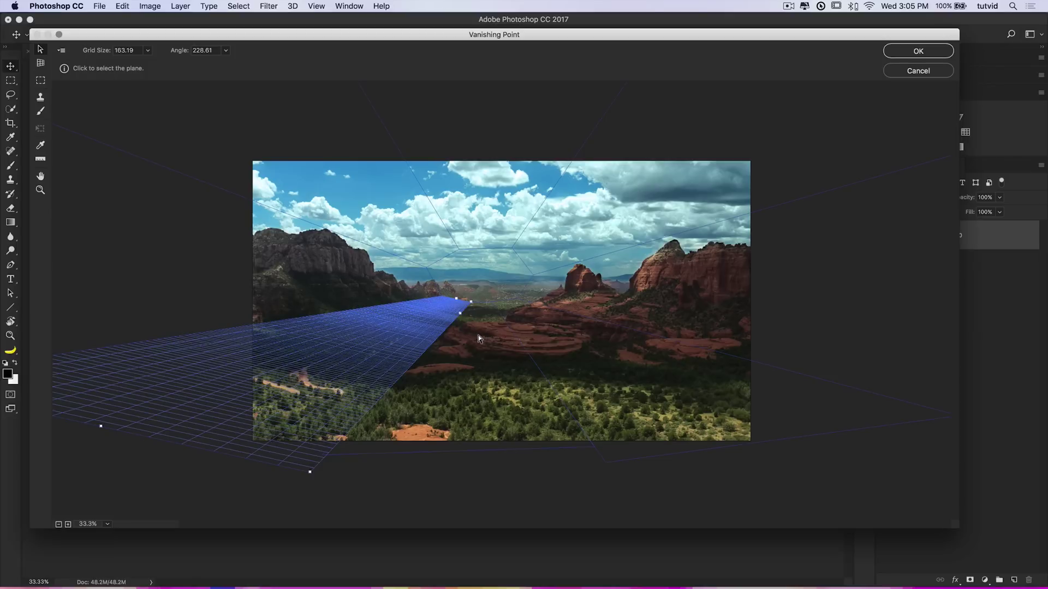
drag(460, 313, 442, 282)
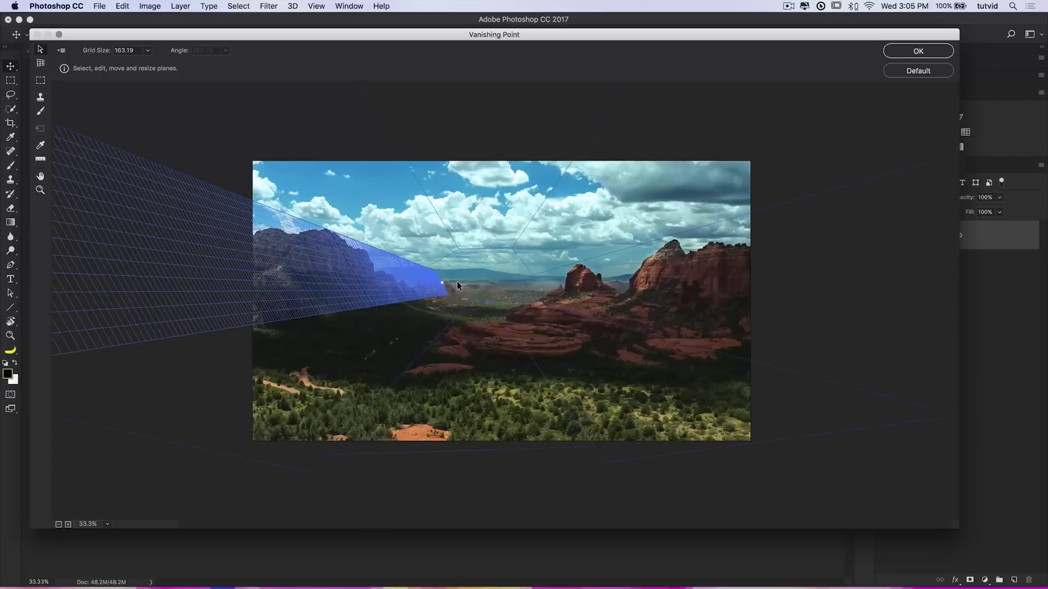
Tear off a backdrop plane at 270° from the central ground plane's far edge and widen it on both sides across the horizon.
click(476, 332)
drag(482, 300, 481, 303)
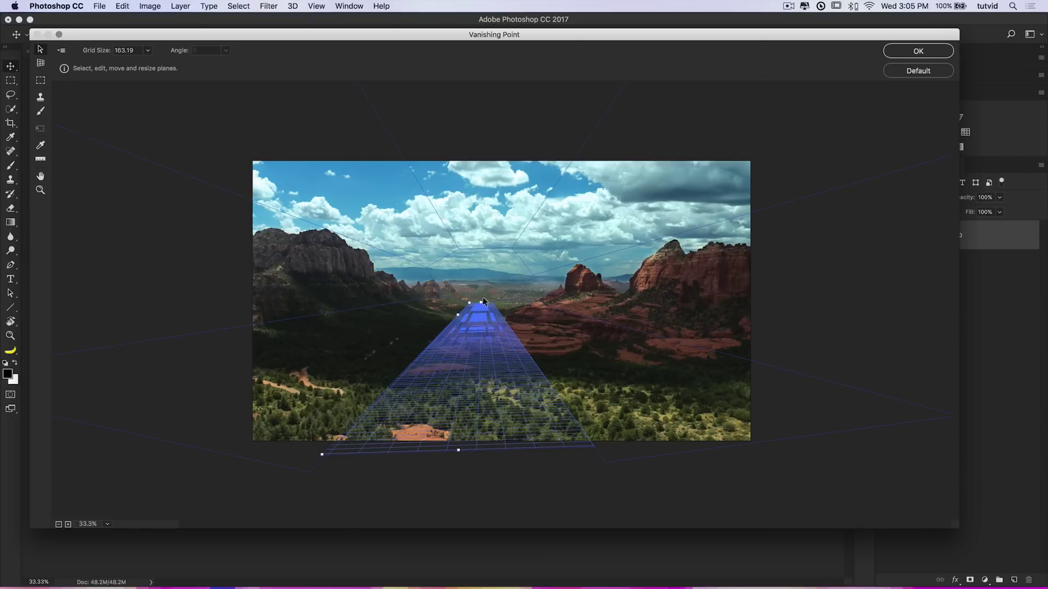
drag(482, 302, 487, 249)
click(477, 347)
click(484, 258)
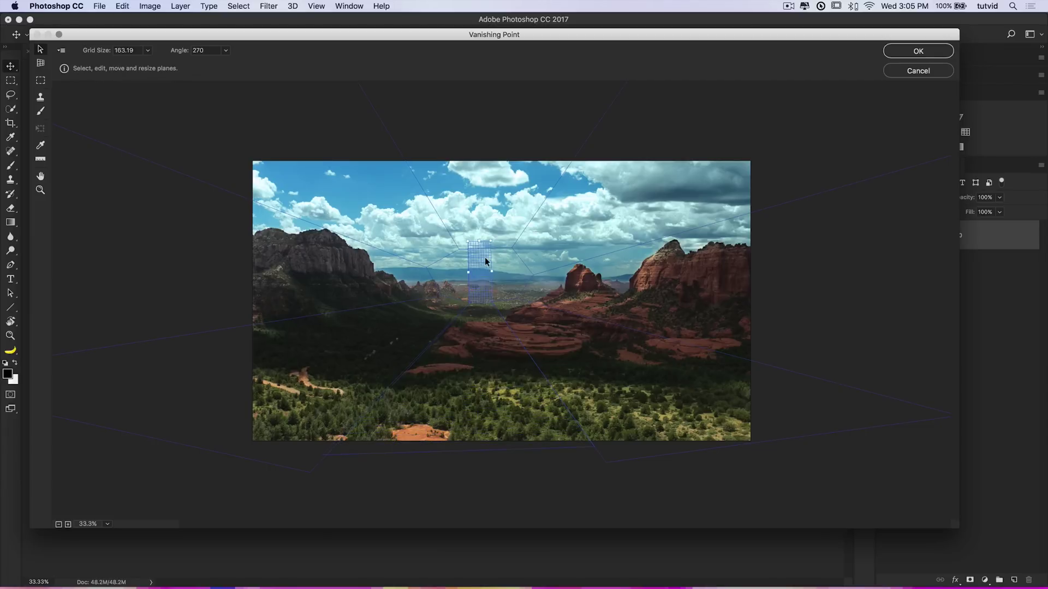
drag(491, 270, 538, 272)
drag(468, 272, 422, 275)
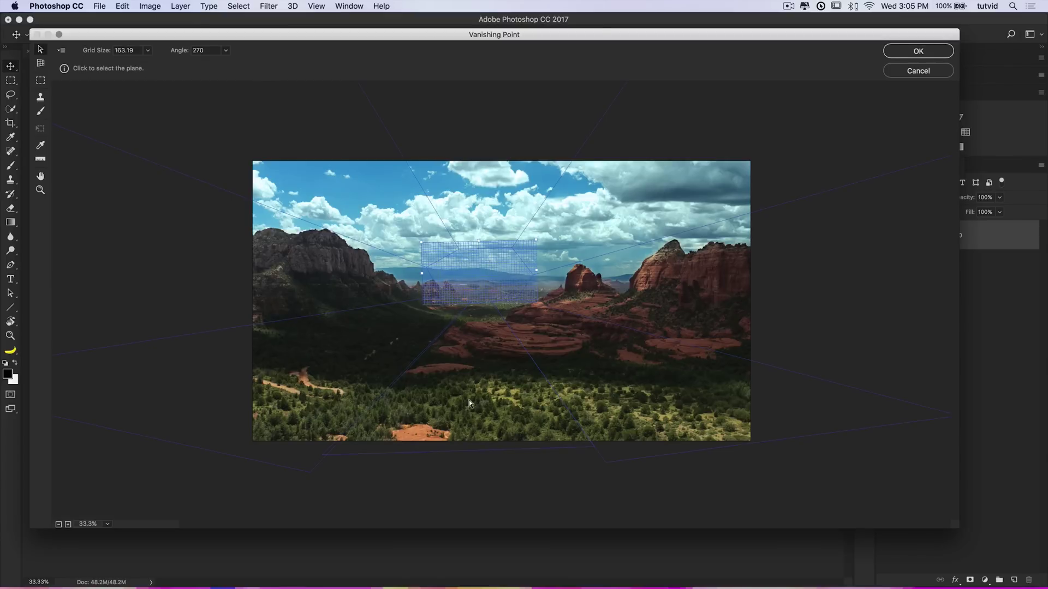
Shorten the near ends of the sky and wall planes so they extend less far beyond the photo.
key(super+minus)
key(super+minus)
key(super+minus)
key(super+minus)
key(super+minus)
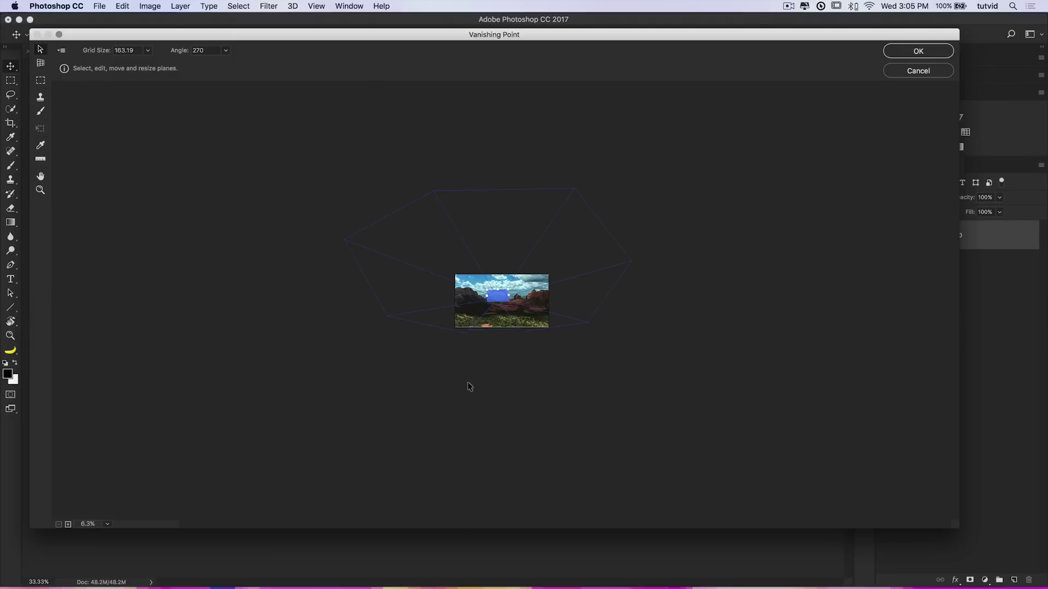
drag(510, 296, 443, 288)
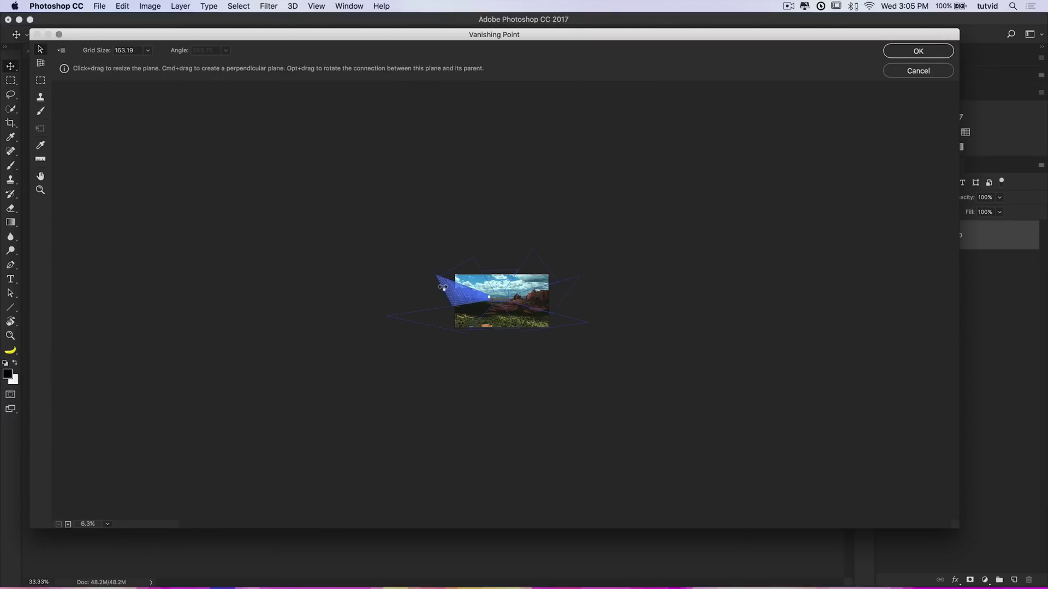
key(super+equal)
key(super+equal)
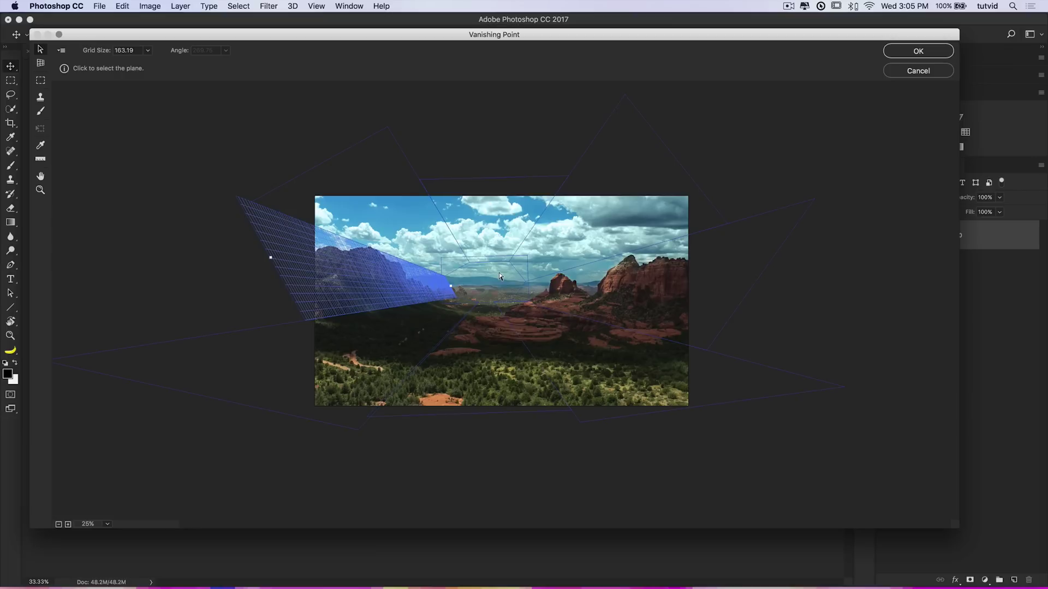
Select all the connected planes, enable Return 3D Layer to Photoshop, and apply the Vanishing Point filter.
click(506, 353)
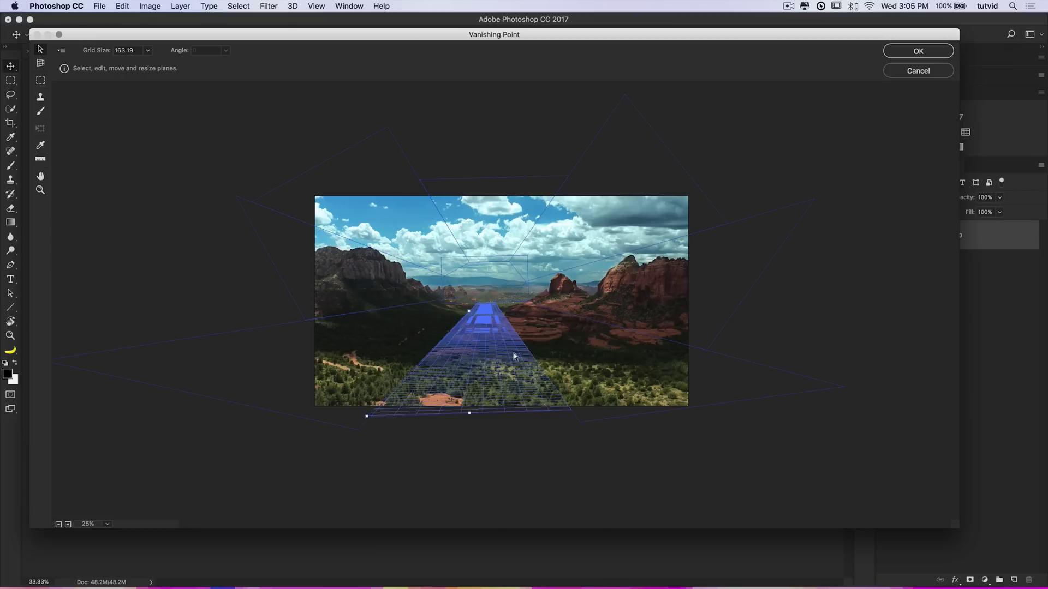
drag(537, 357, 483, 277)
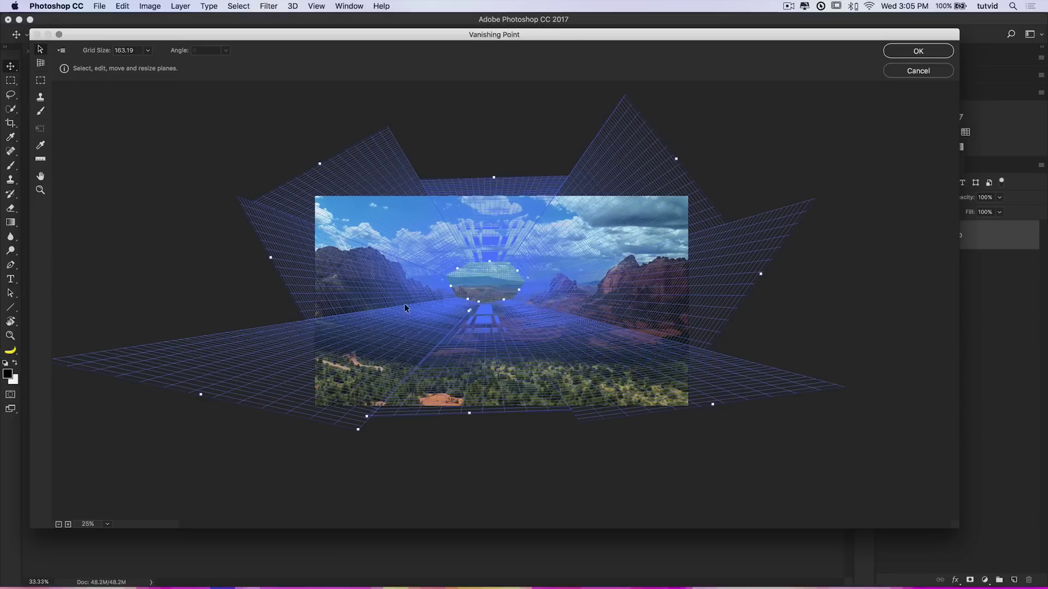
click(62, 51)
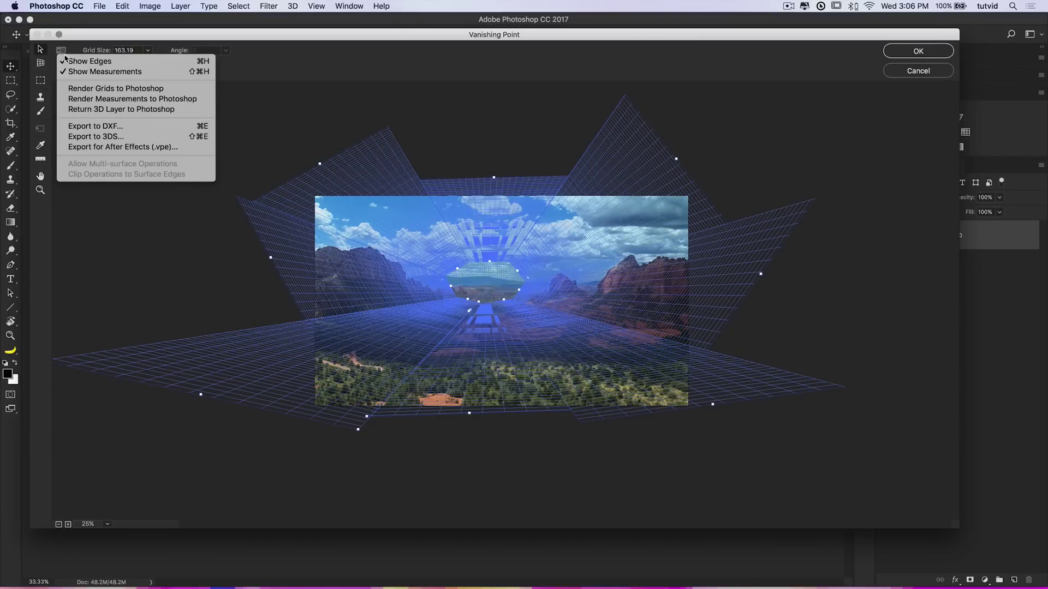
click(138, 109)
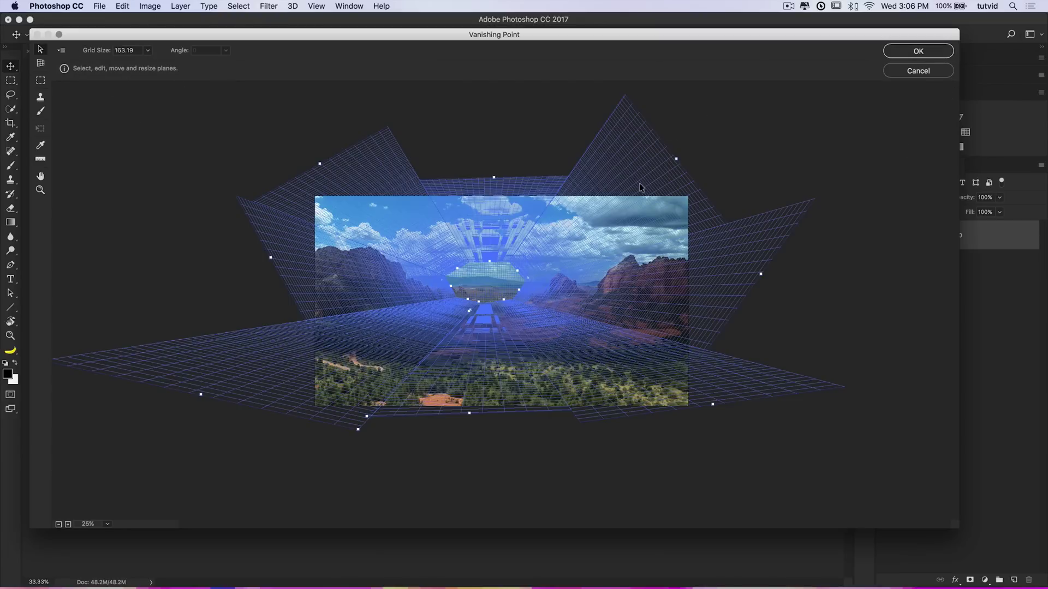
click(921, 51)
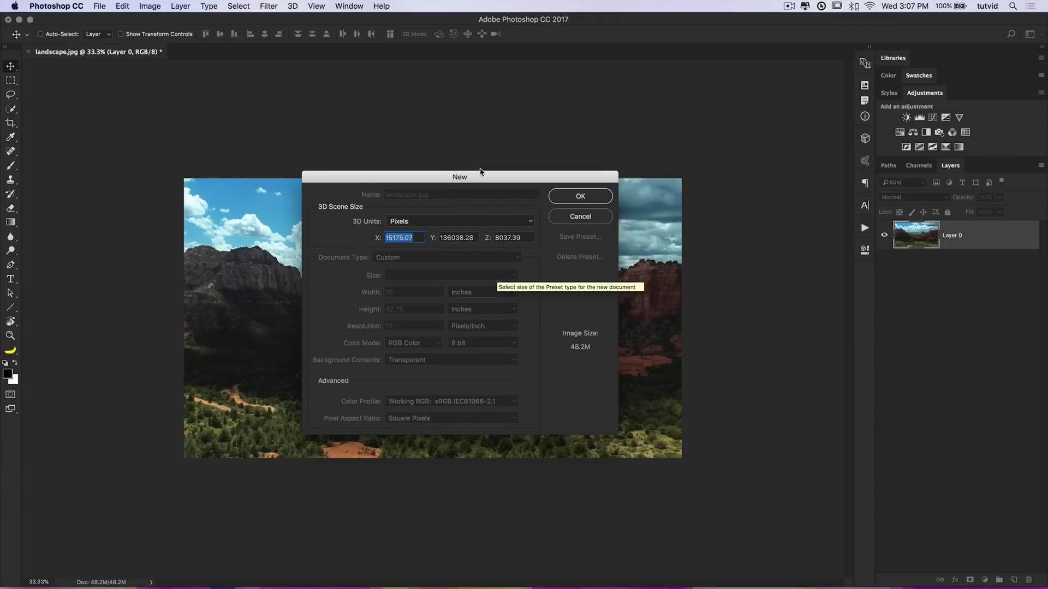
Accept the new 3D scene with its units kept in Pixels and agree to switch to the 3D workspace.
click(475, 221)
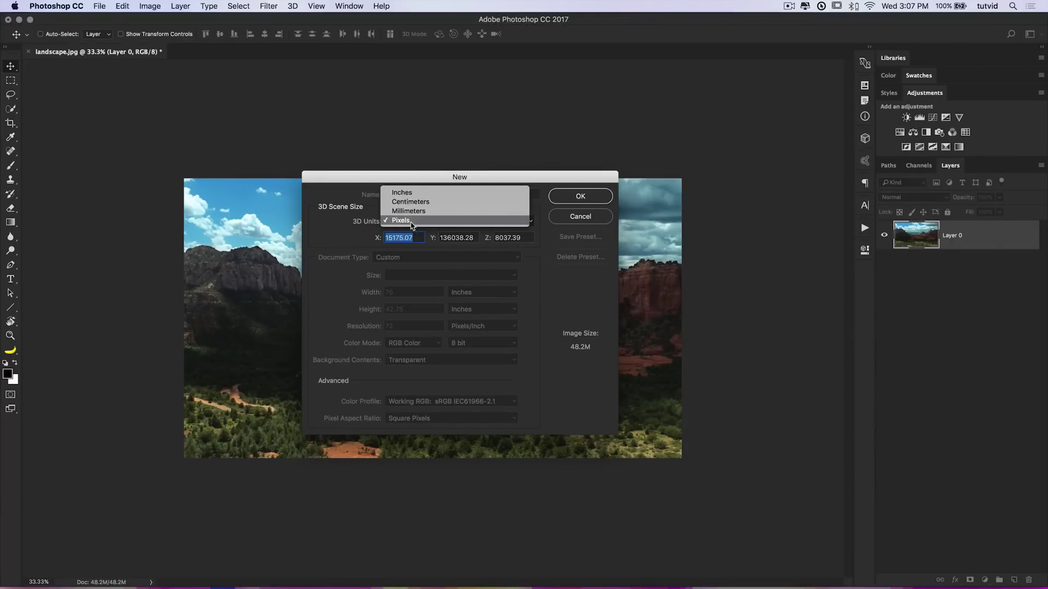
click(412, 221)
click(414, 221)
click(415, 221)
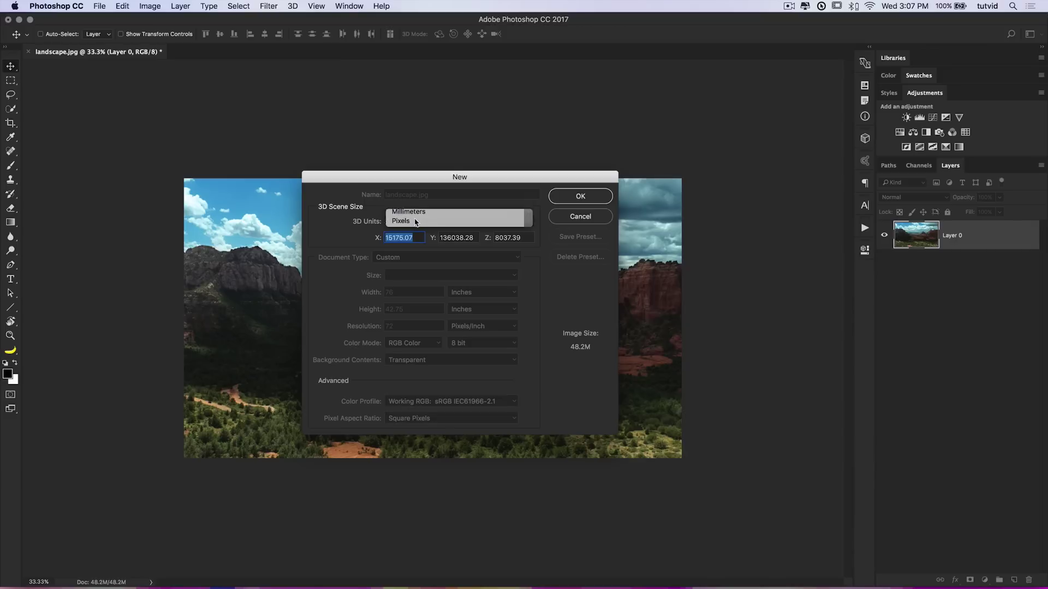
drag(444, 178, 428, 190)
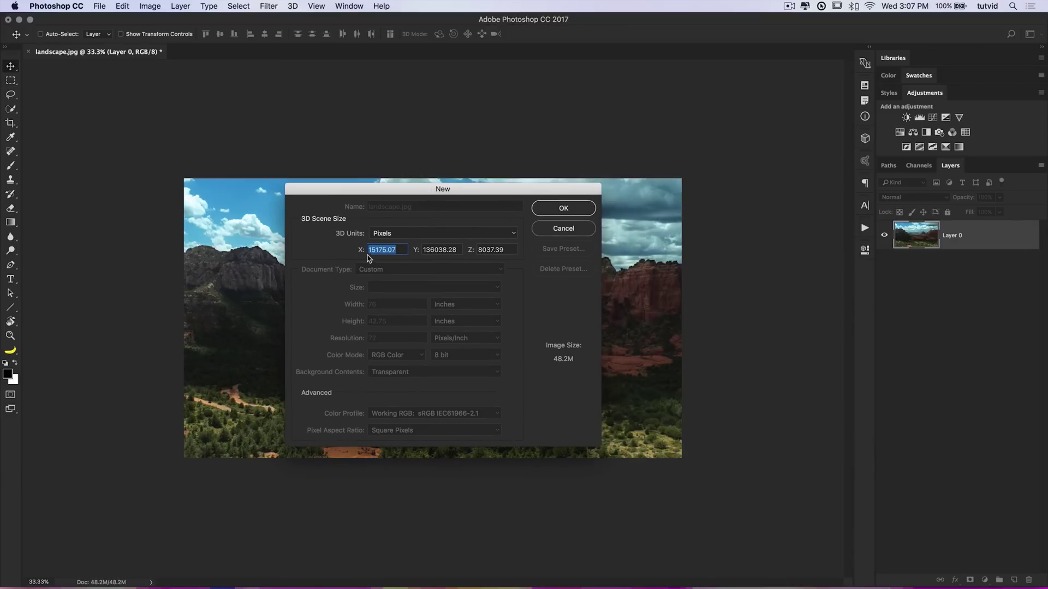
click(565, 208)
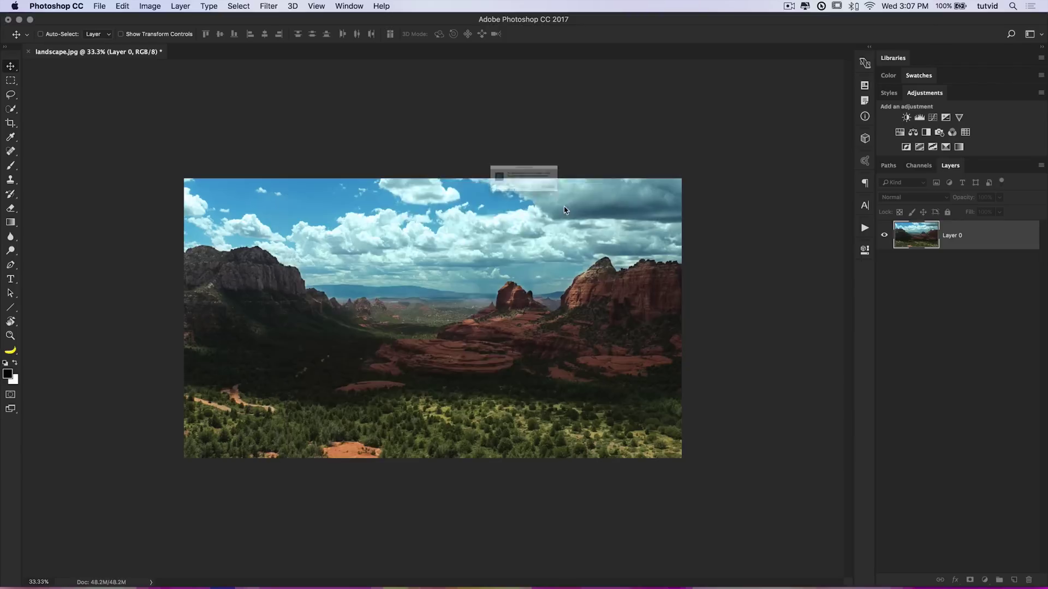
drag(568, 149, 533, 148)
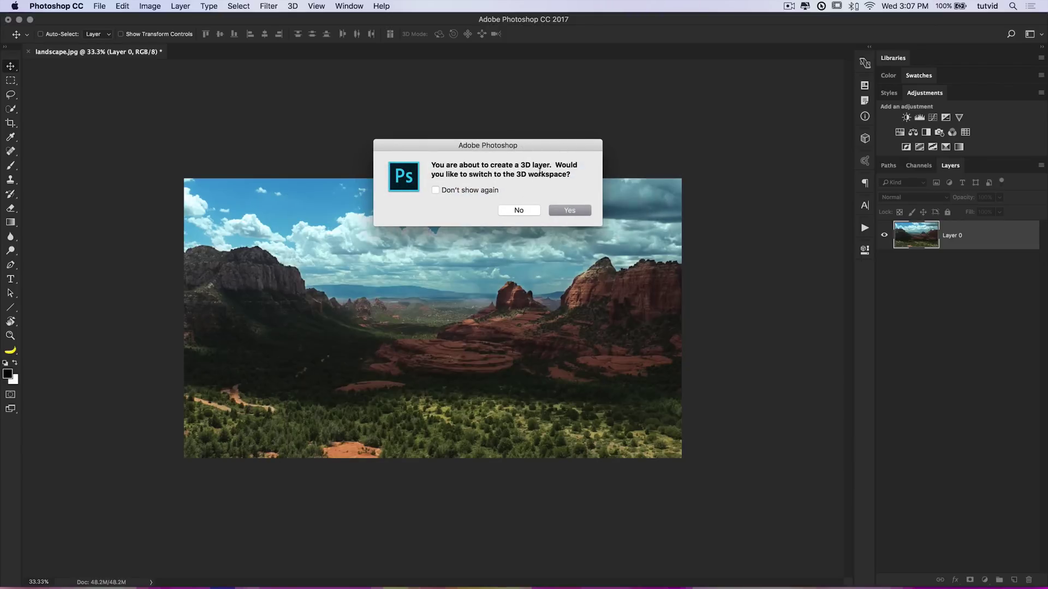
click(568, 212)
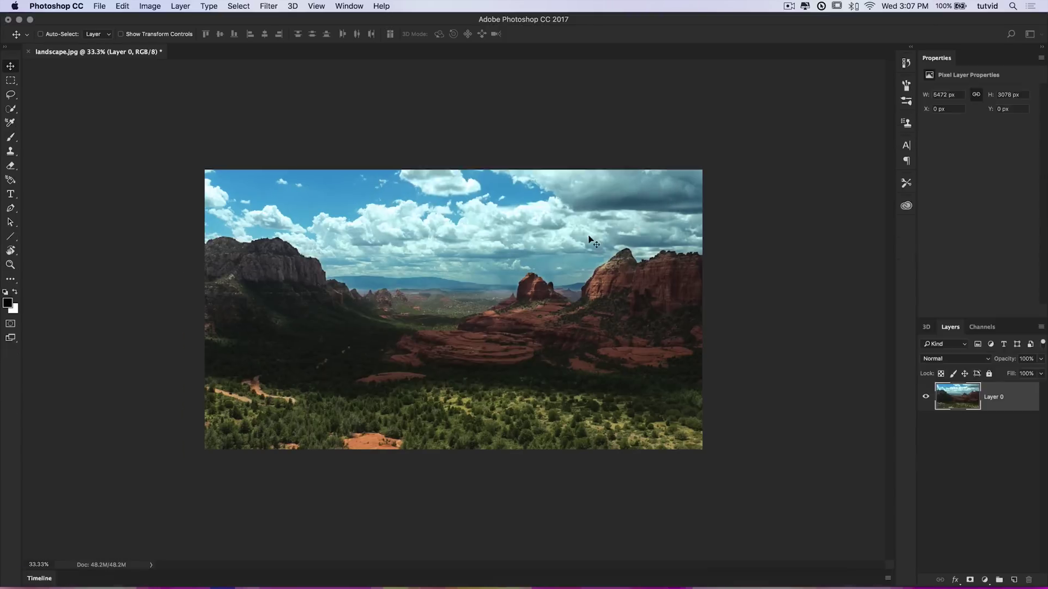
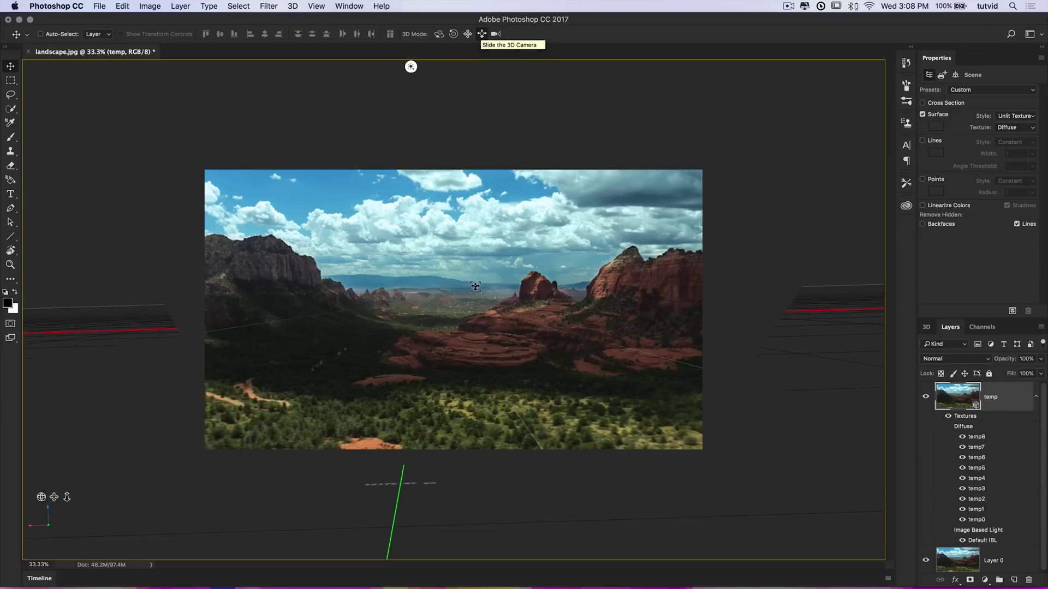
Try sliding the 3D camera forward into the valley, and reset it to the Default view.
drag(438, 322, 325, 428)
right_click(50, 522)
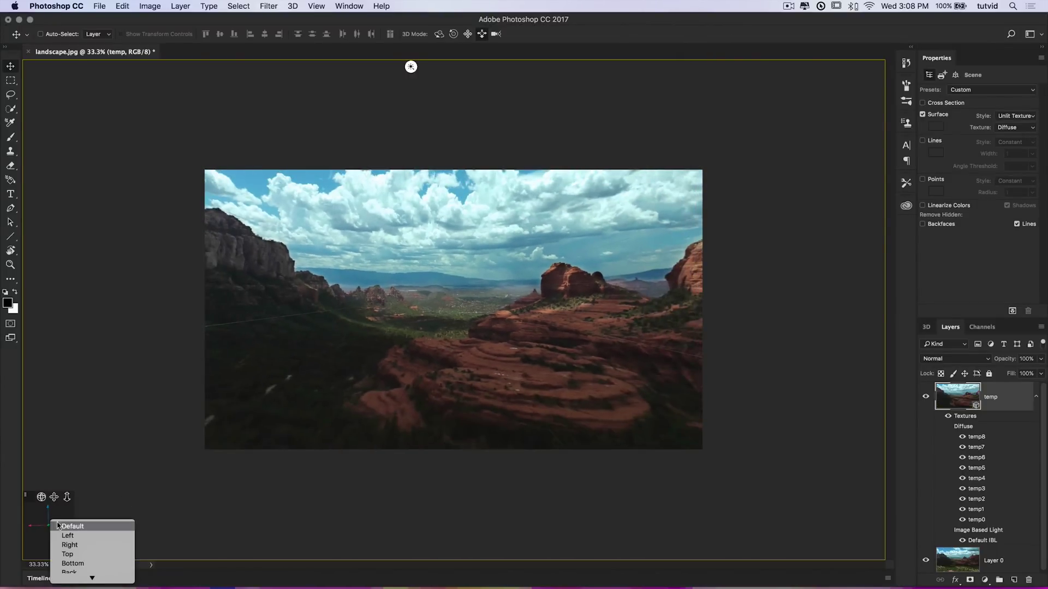
click(82, 526)
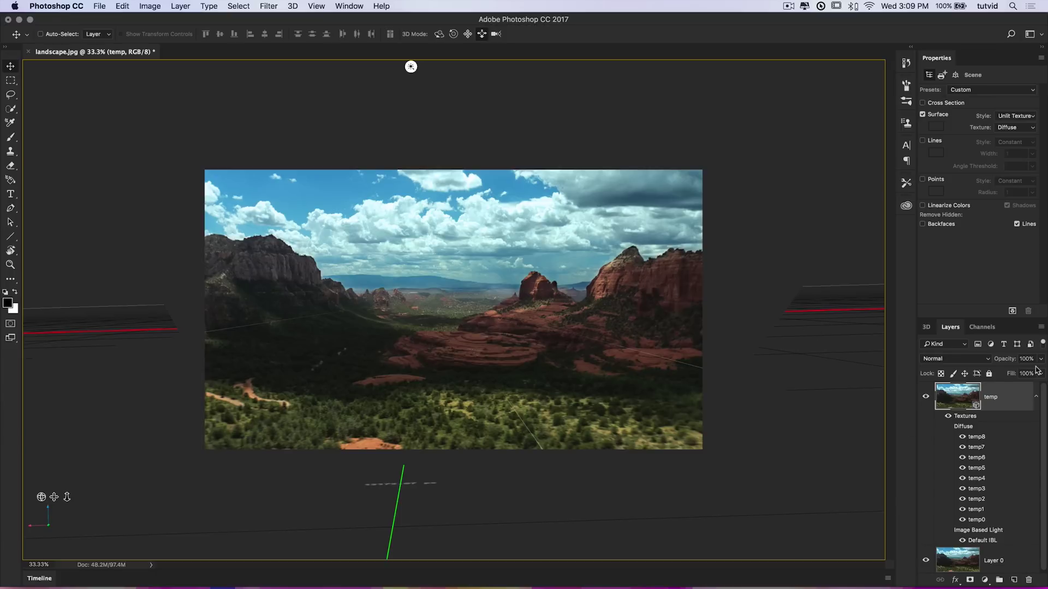
Collapse the temp layer's texture list and rename the layer as 3D.
click(1036, 398)
double_click(992, 399)
key(Return)
Show the Timeline and create a video timeline for the document.
click(360, 5)
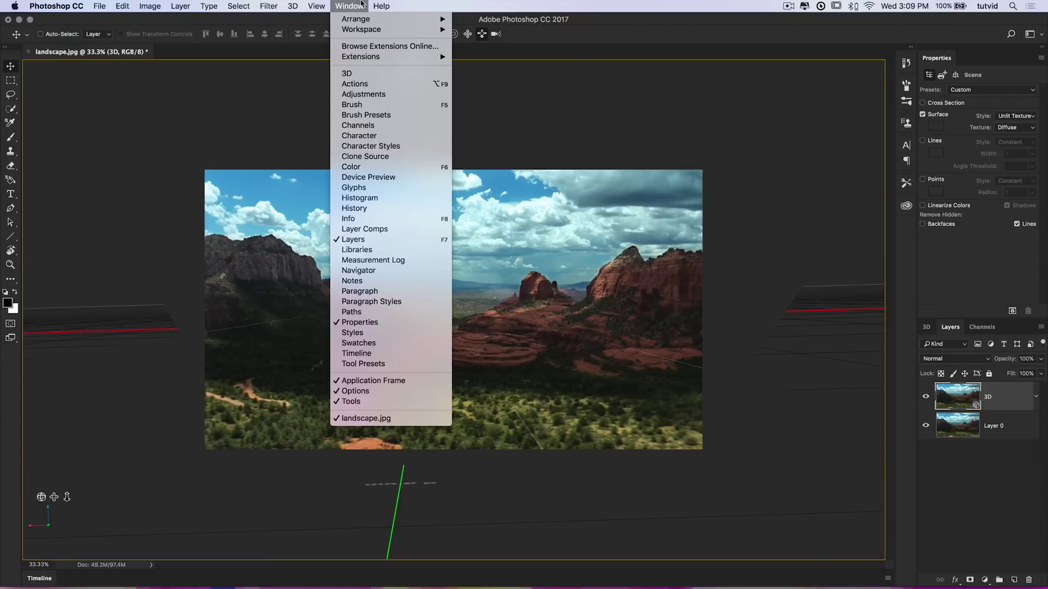
click(356, 354)
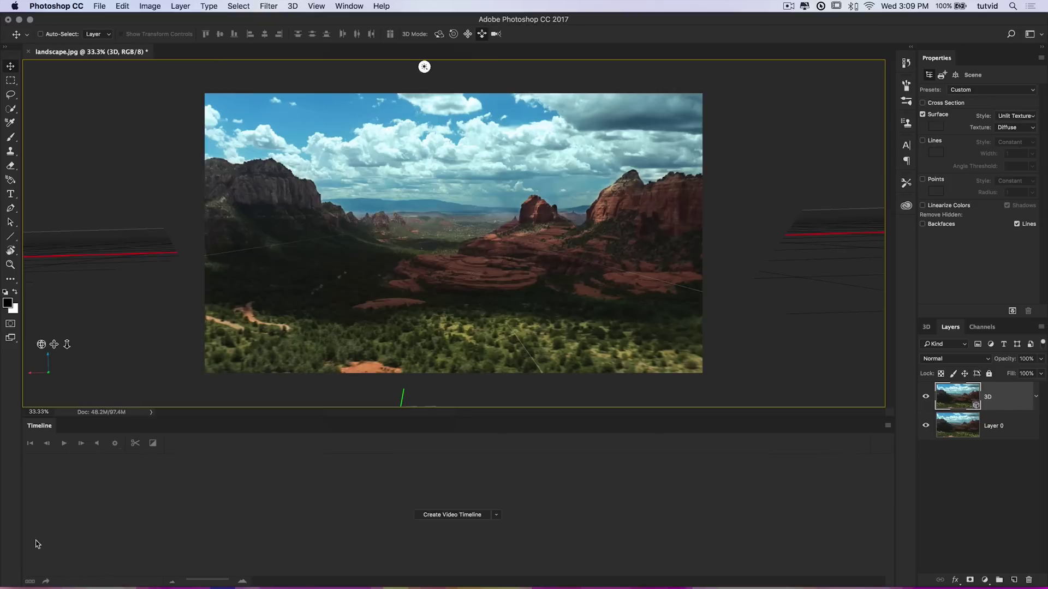
click(496, 516)
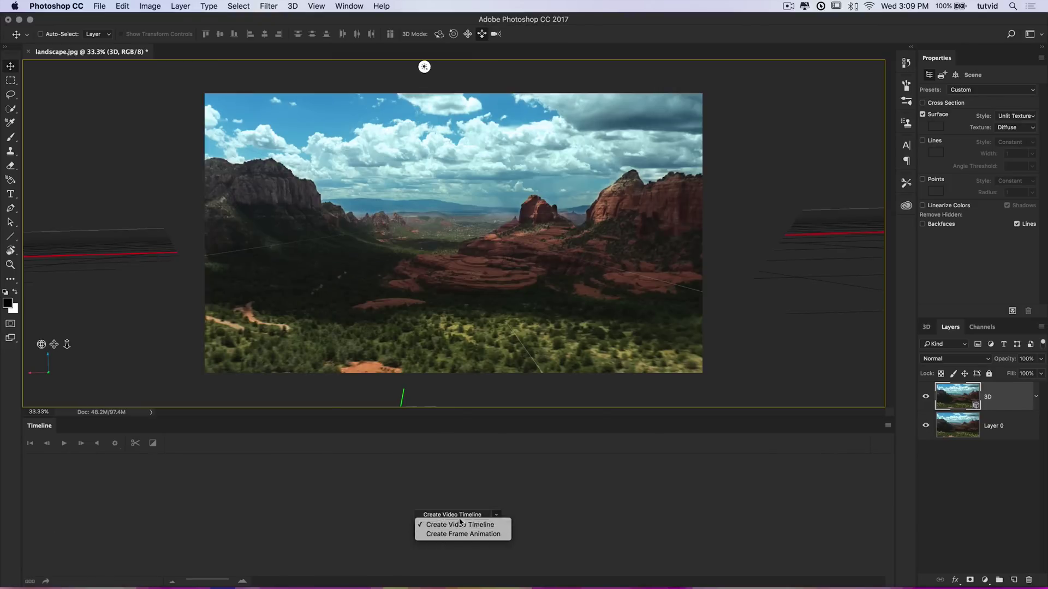
click(460, 524)
click(456, 518)
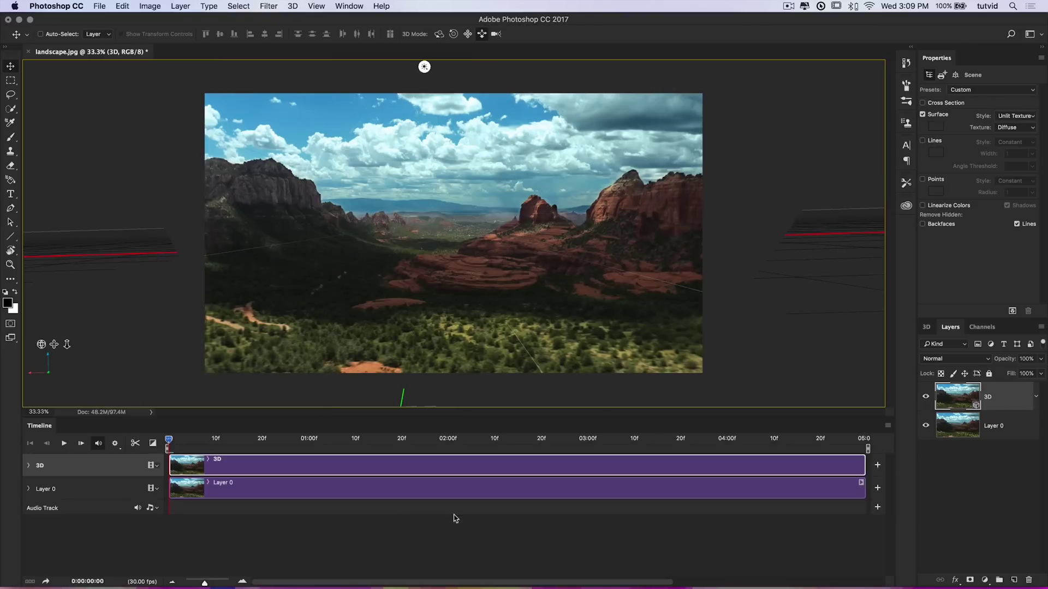
Expand the 3D layer's animation properties and trim its clip to end at about 0:00:02:11.
click(30, 466)
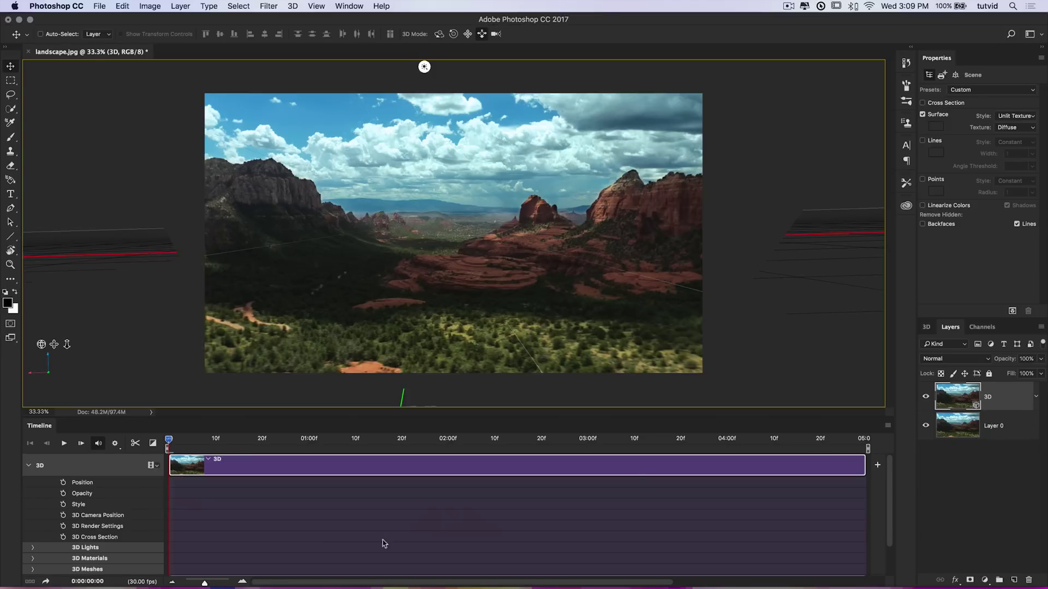
drag(205, 584, 202, 584)
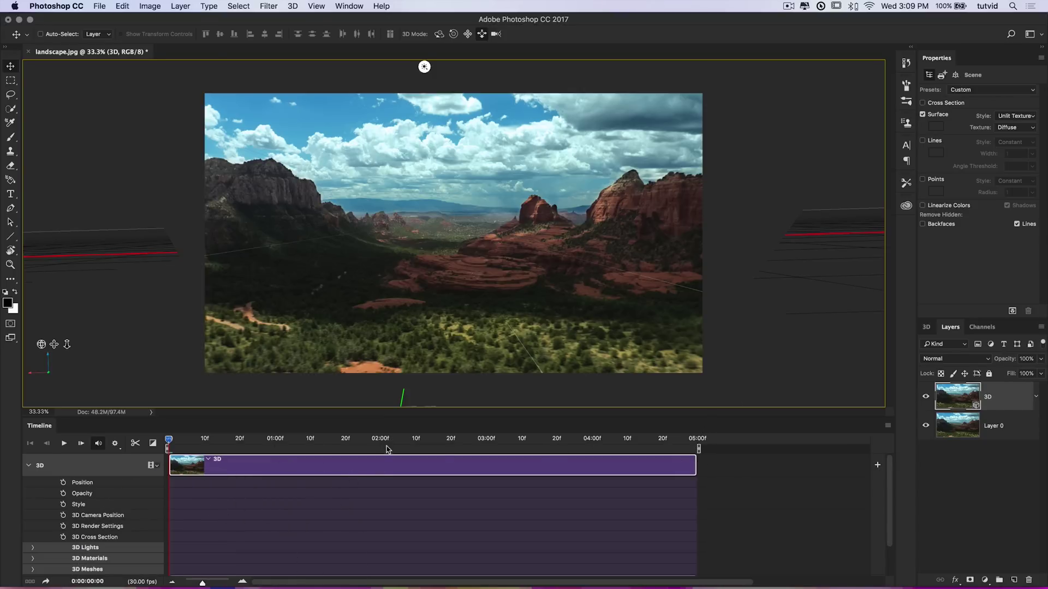
drag(694, 467, 419, 464)
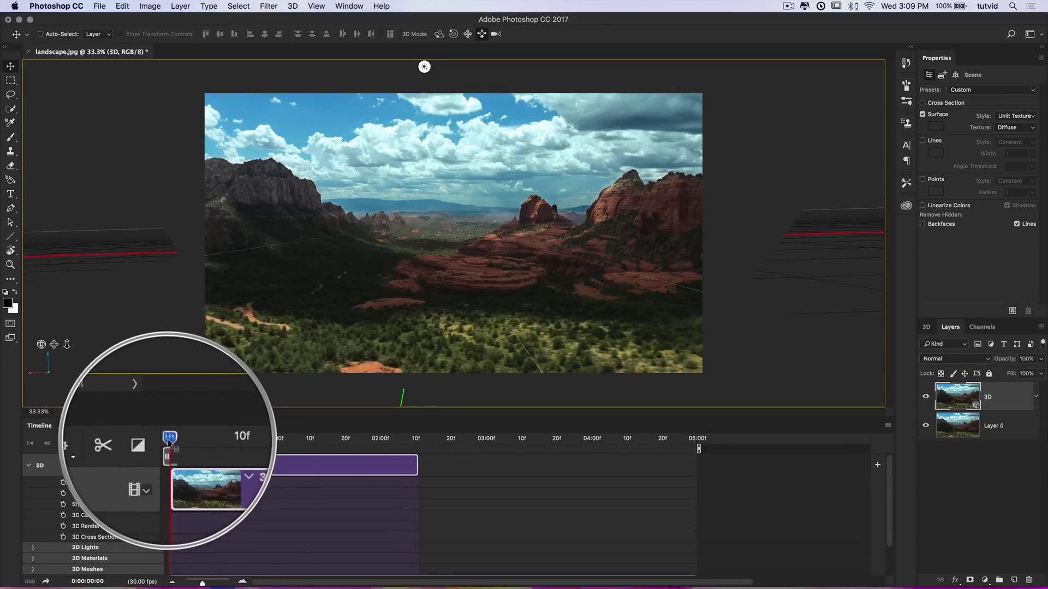
Keyframe the 3D Camera Position at the clip's start, and at 0:00:02:10 slide the camera forward into the valley for a second keyframe.
click(56, 513)
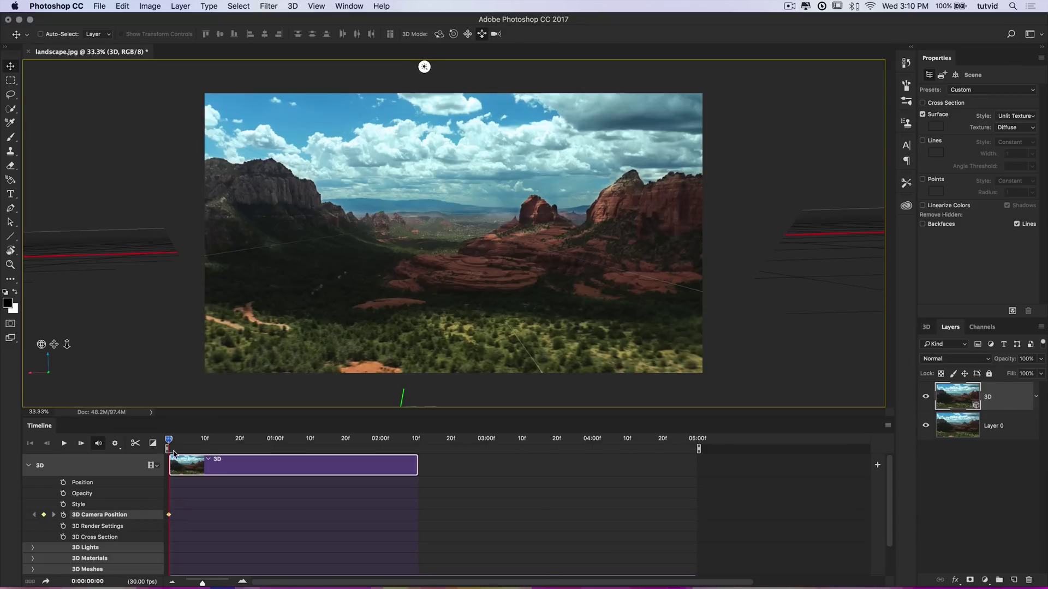
click(415, 439)
drag(416, 439, 418, 440)
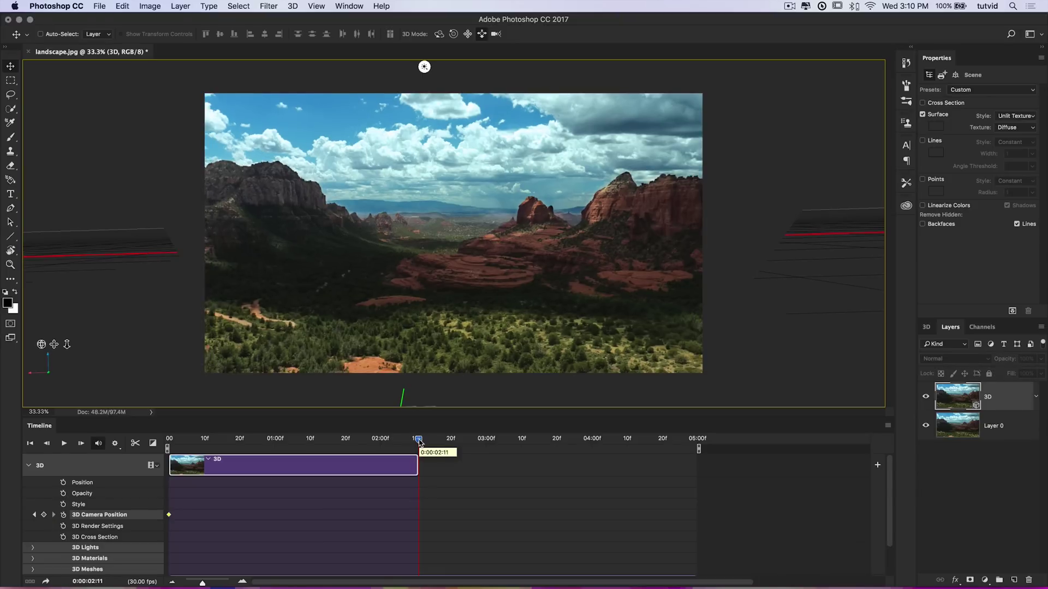
drag(419, 441, 415, 440)
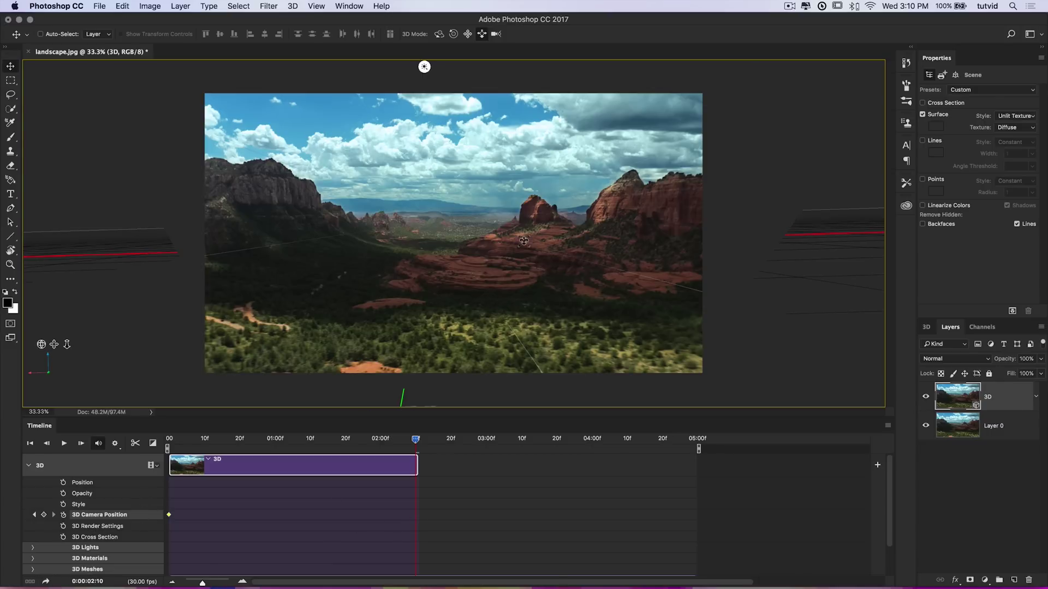
mouse_move(464, 265)
mouse_down()
mouse_move(466, 291)
mouse_move(470, 279)
mouse_up()
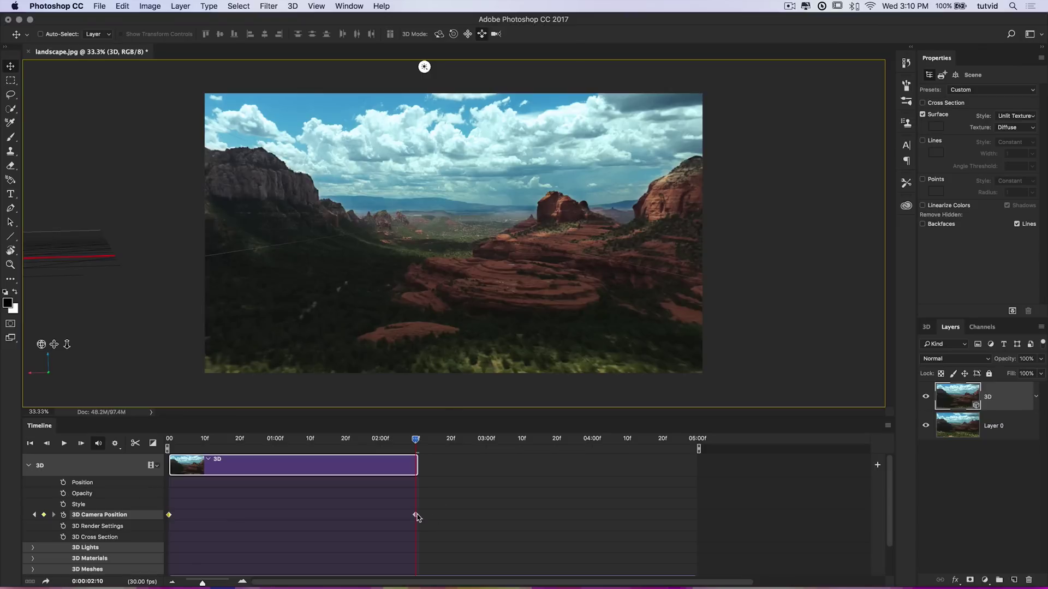
Return the playhead to the timeline start and check the document's pixel dimensions in Image Size without changing them.
drag(417, 441, 168, 448)
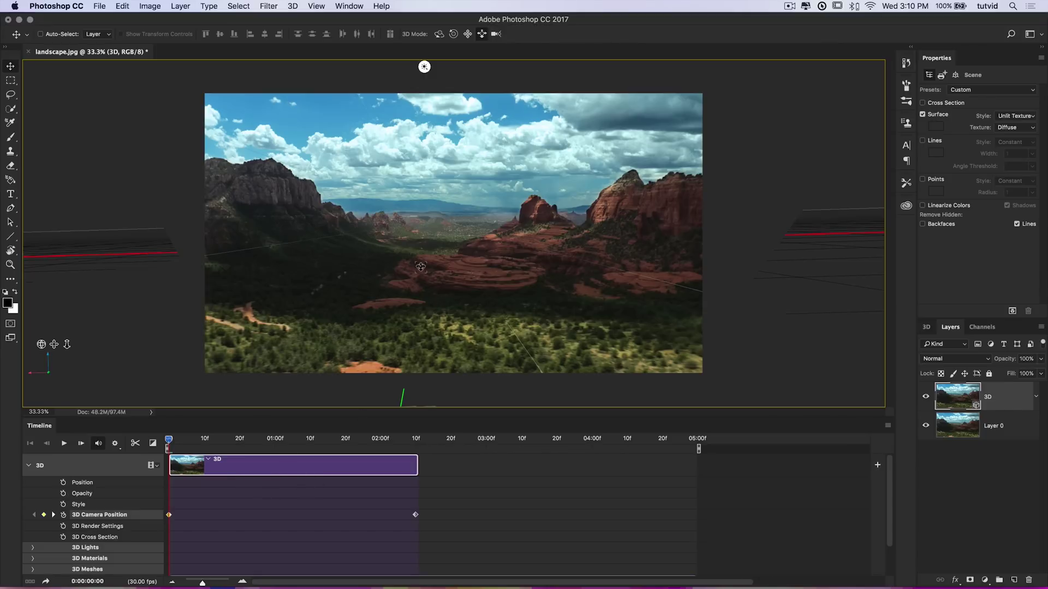
click(141, 6)
click(164, 89)
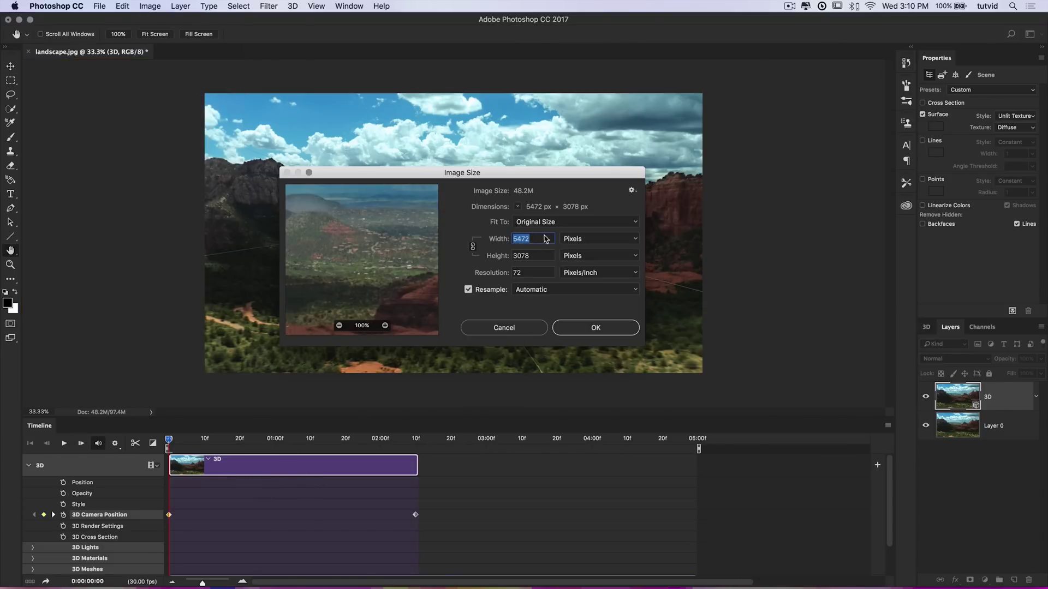
click(514, 330)
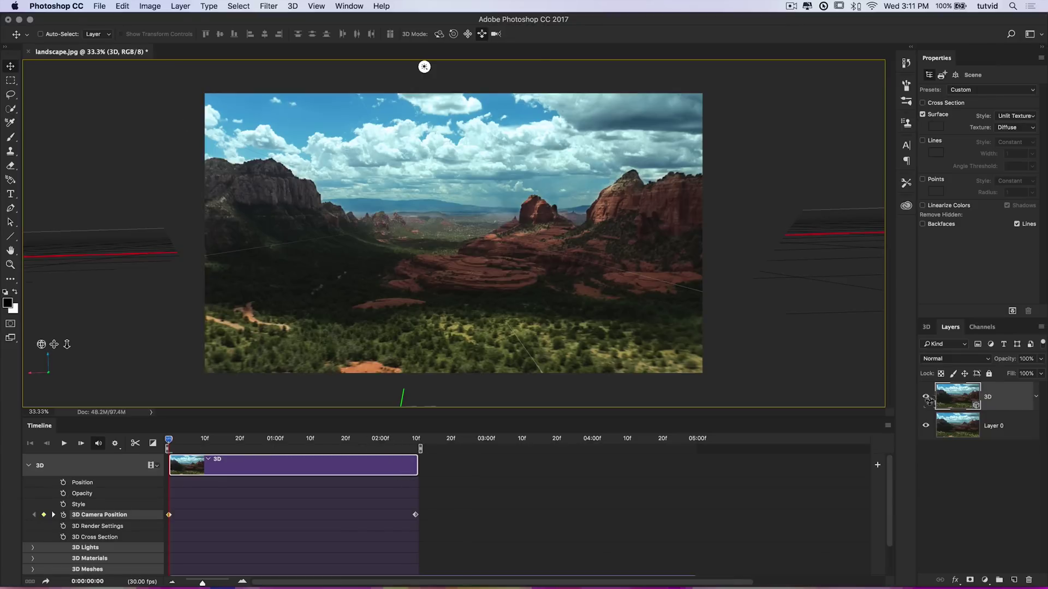
Render the work area as landscape-01.mp4 in H.264 with the YouTube HD 1080p 29.97 preset.
click(99, 6)
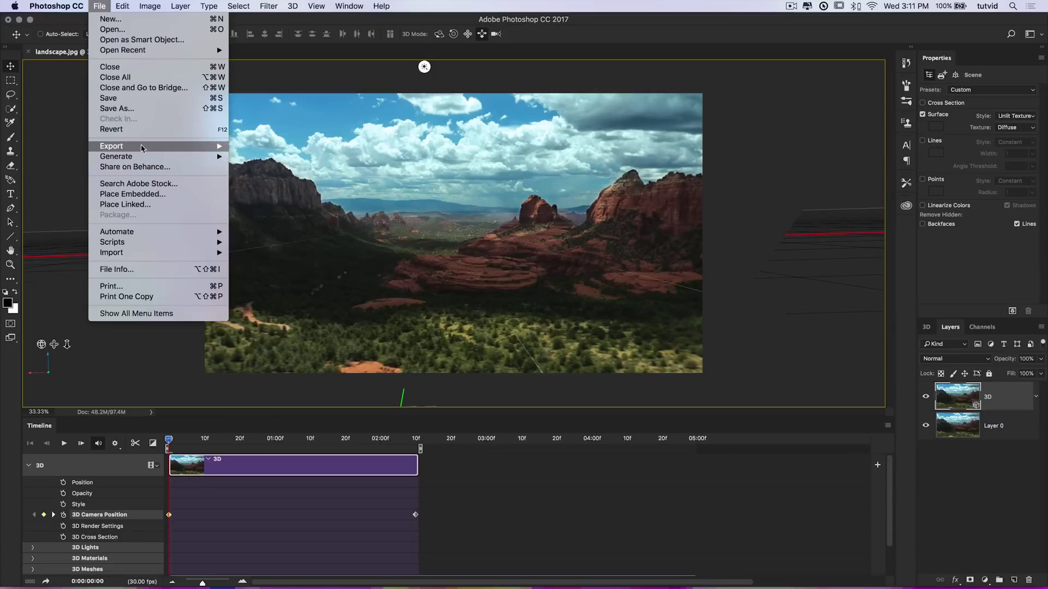
mouse_move(144, 146)
click(273, 298)
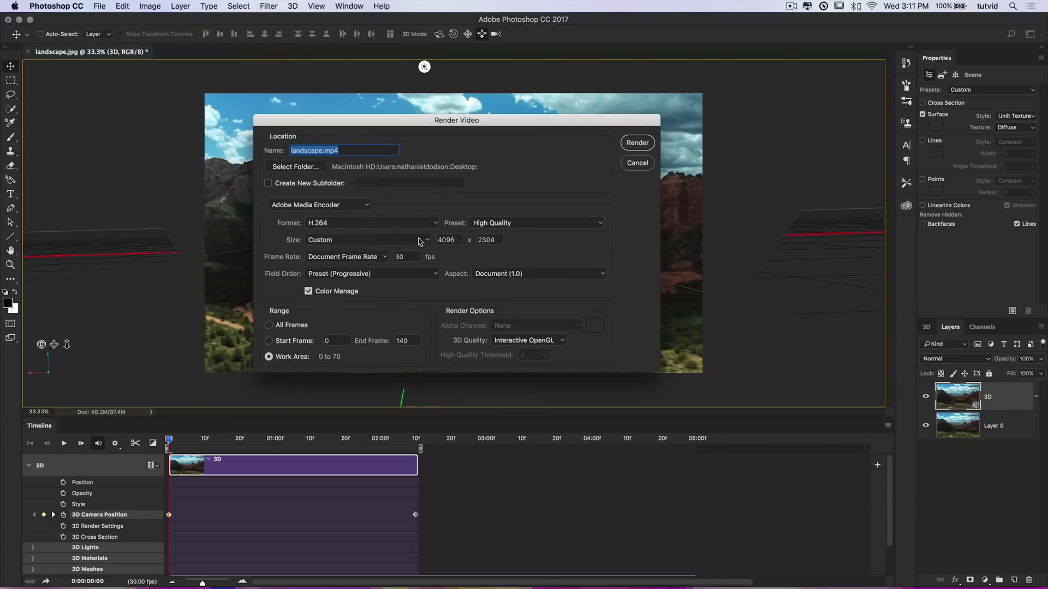
click(494, 224)
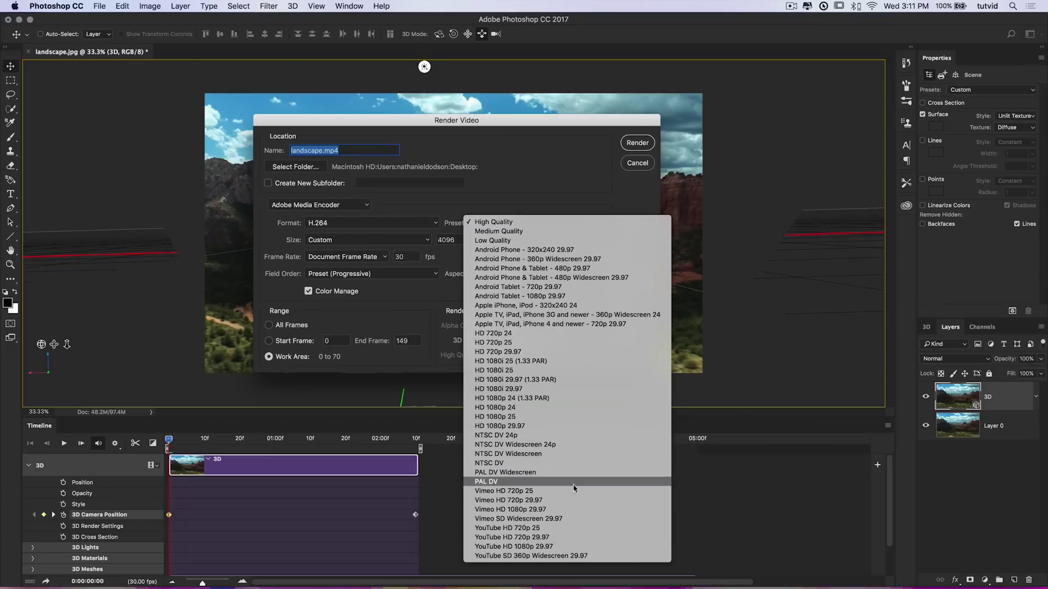
click(538, 548)
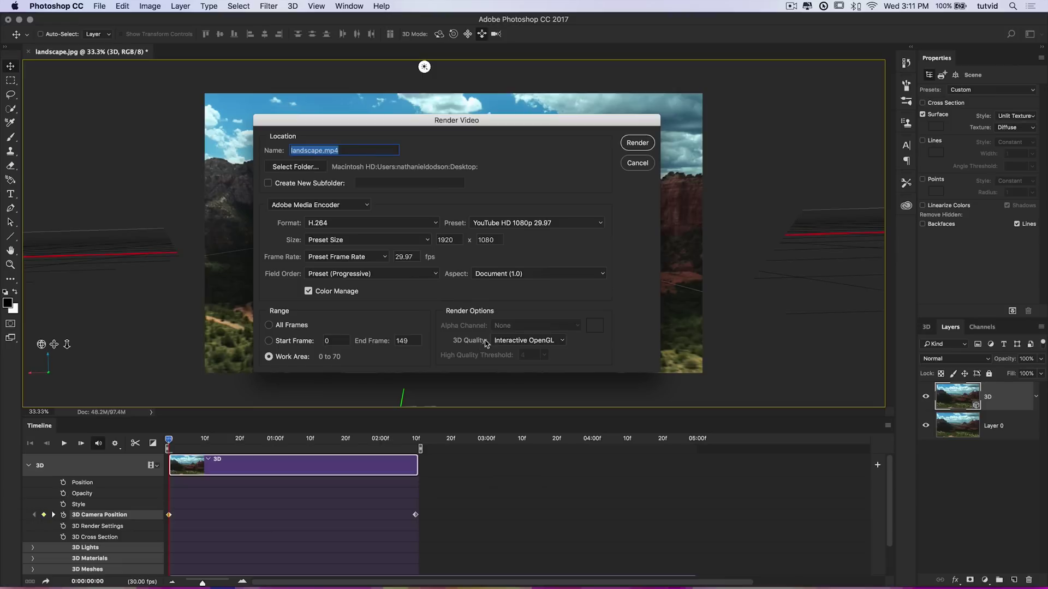
click(332, 150)
drag(322, 151, 272, 153)
key(Right)
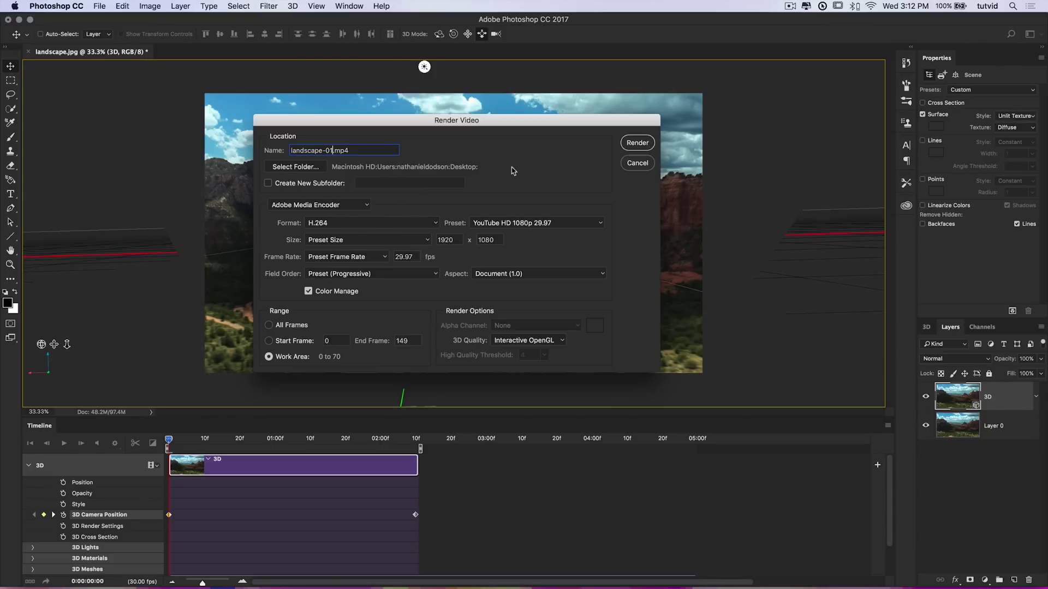
click(636, 143)
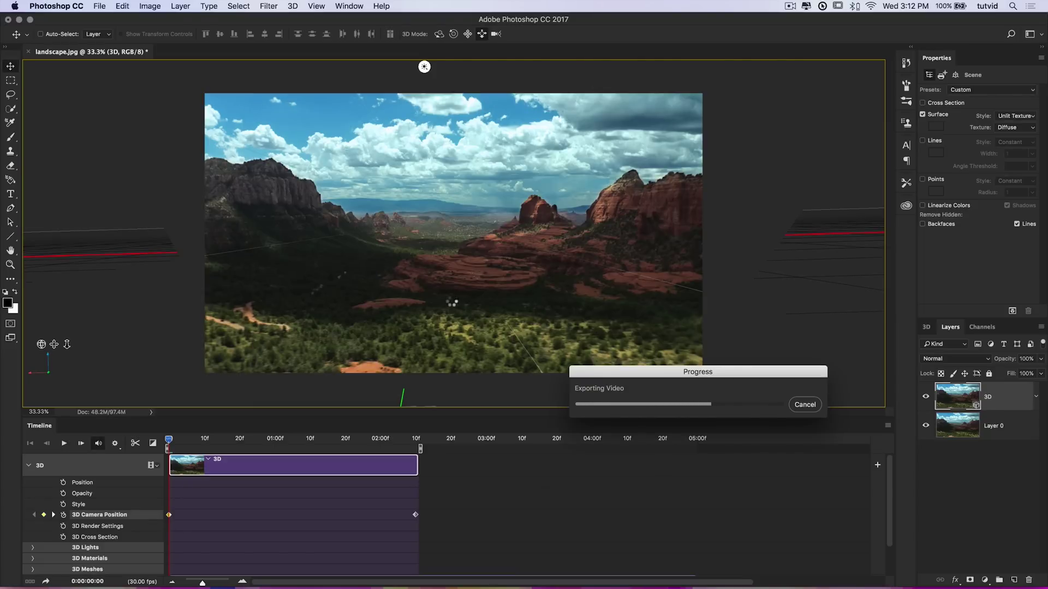
Switch to Finder and open the rendered landscape-01.mp4 from the Desktop.
key(super+Tab)
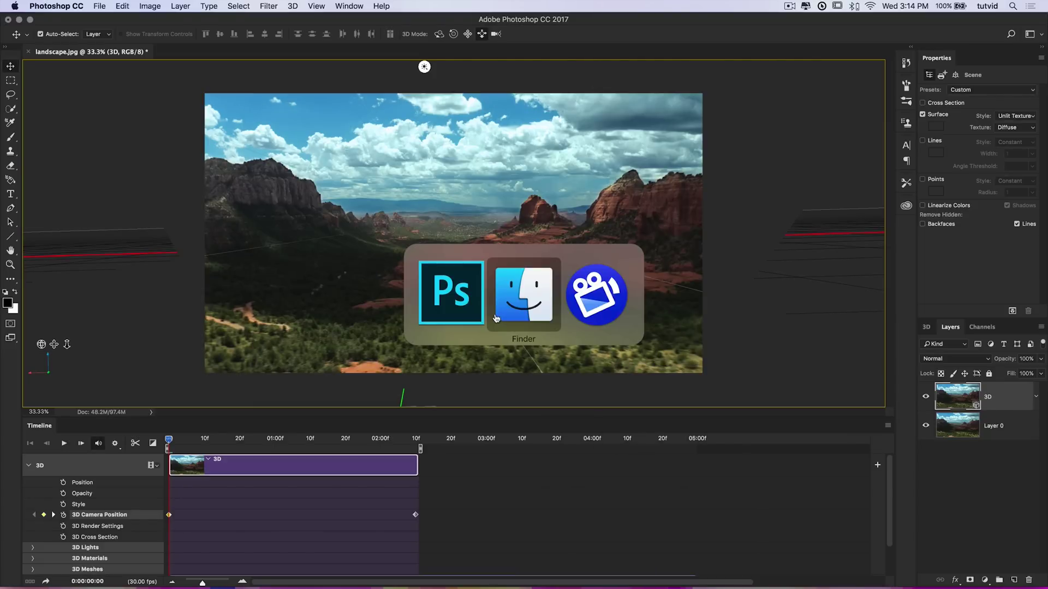
click(523, 296)
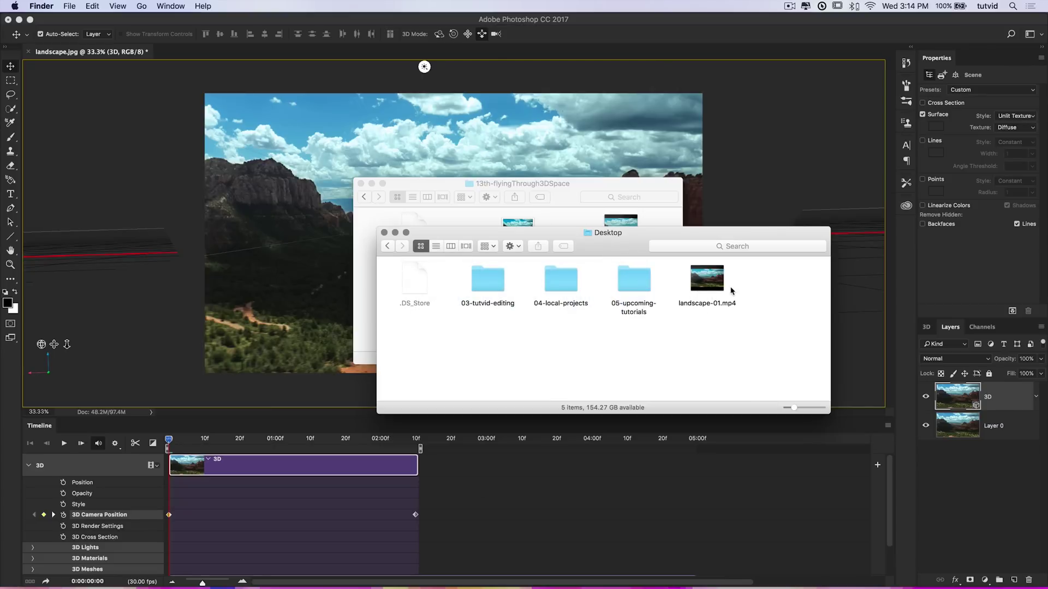
click(704, 286)
double_click(704, 286)
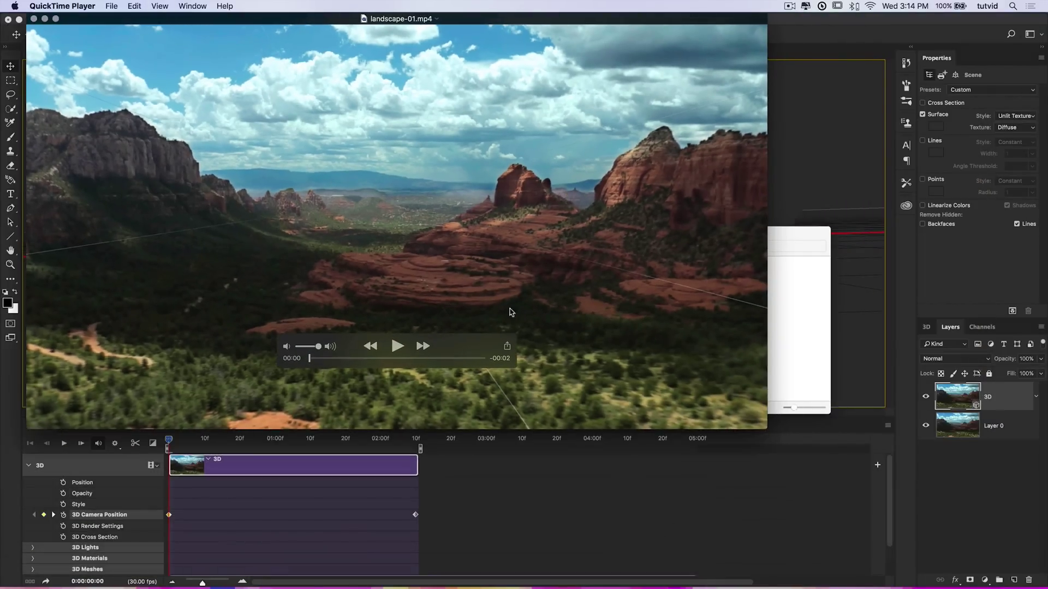
Play the landscape-01.mp4 fly-through, close the video and return to Photoshop.
drag(494, 25, 606, 73)
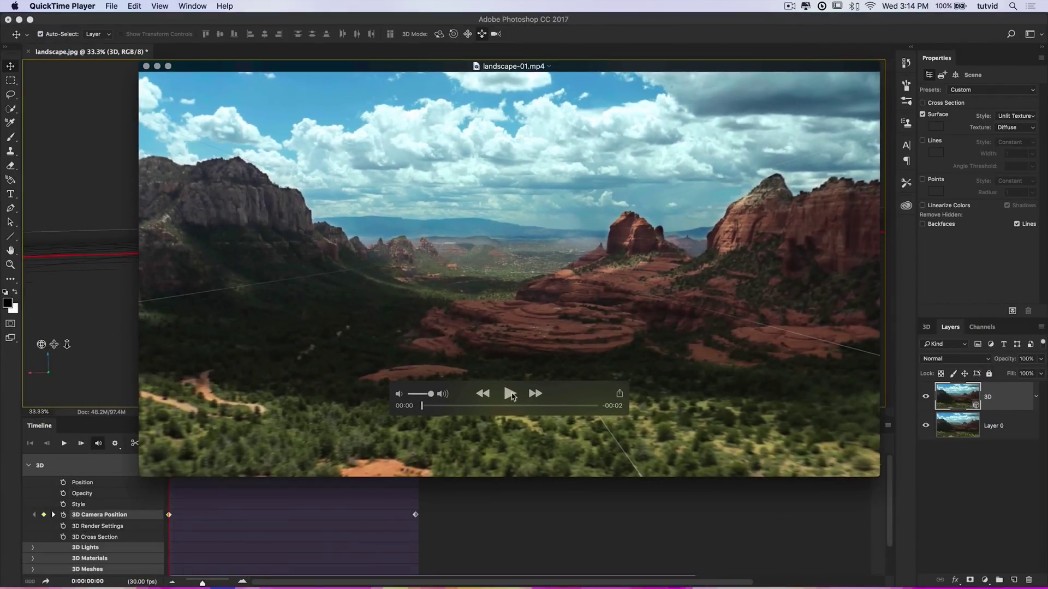
click(511, 394)
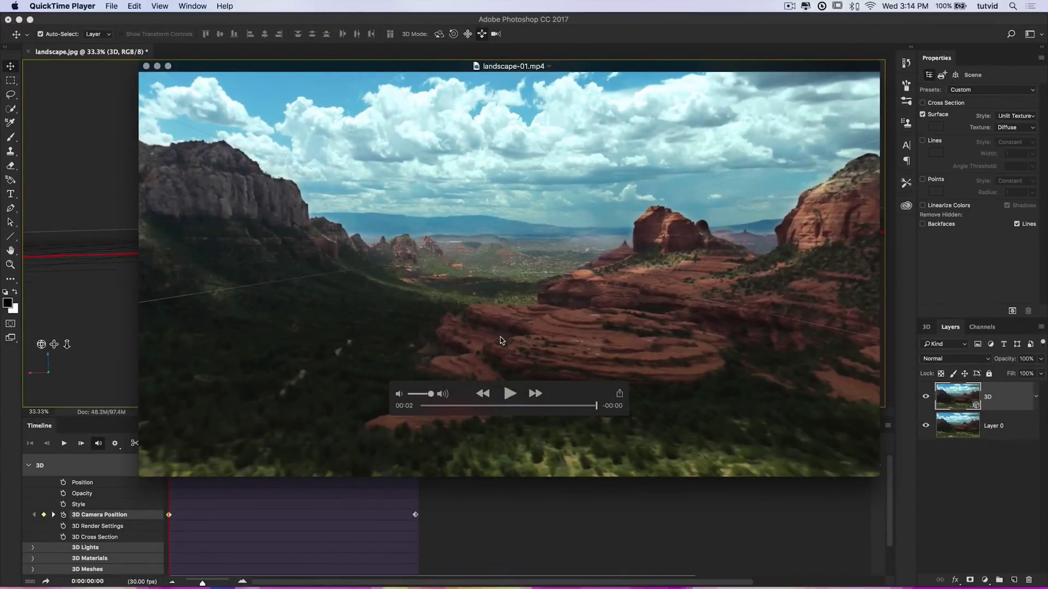
key(space)
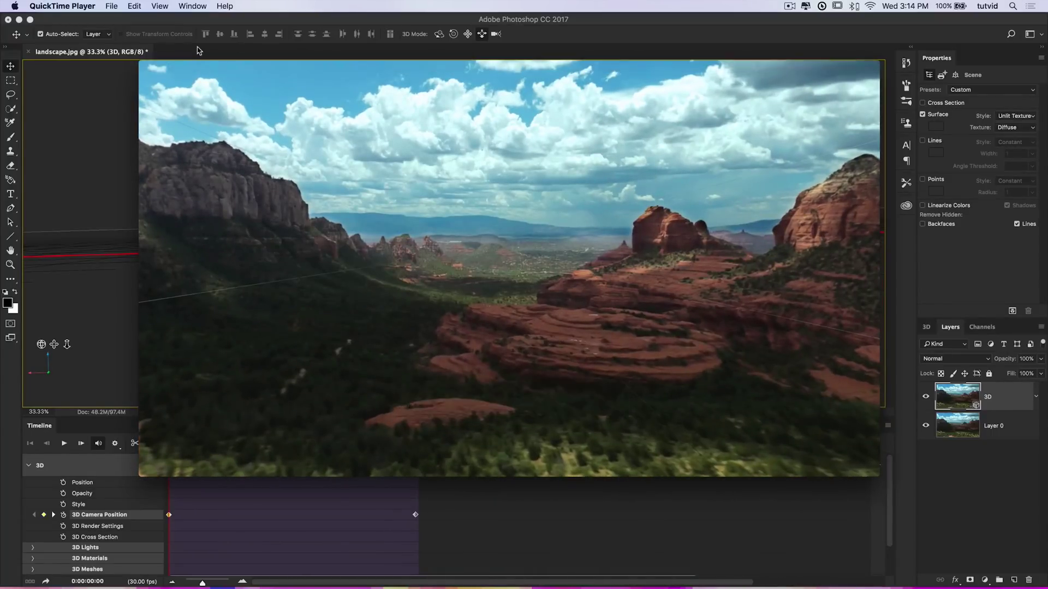
click(146, 66)
click(298, 281)
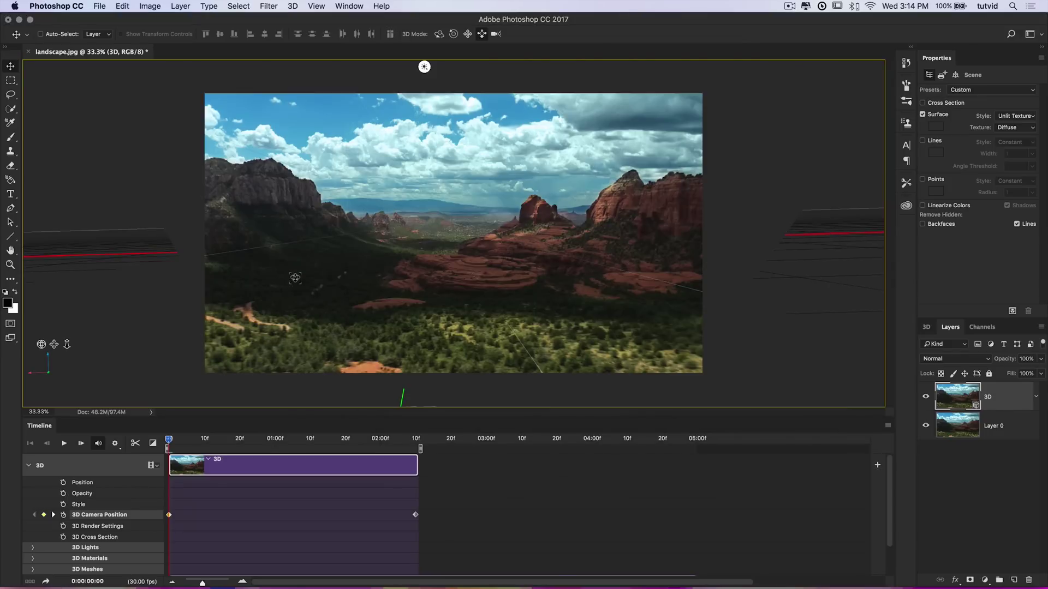
At 0:00:02:10, slide the 3D camera further forward over the red rocks and return the playhead to the start.
click(414, 438)
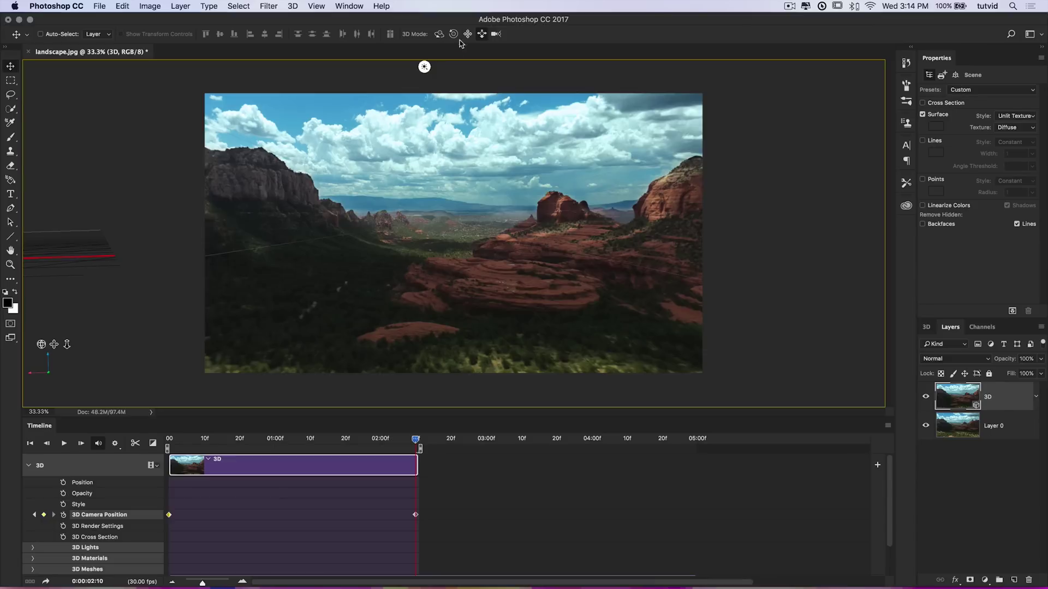
click(482, 34)
drag(480, 250, 480, 301)
drag(209, 441, 168, 443)
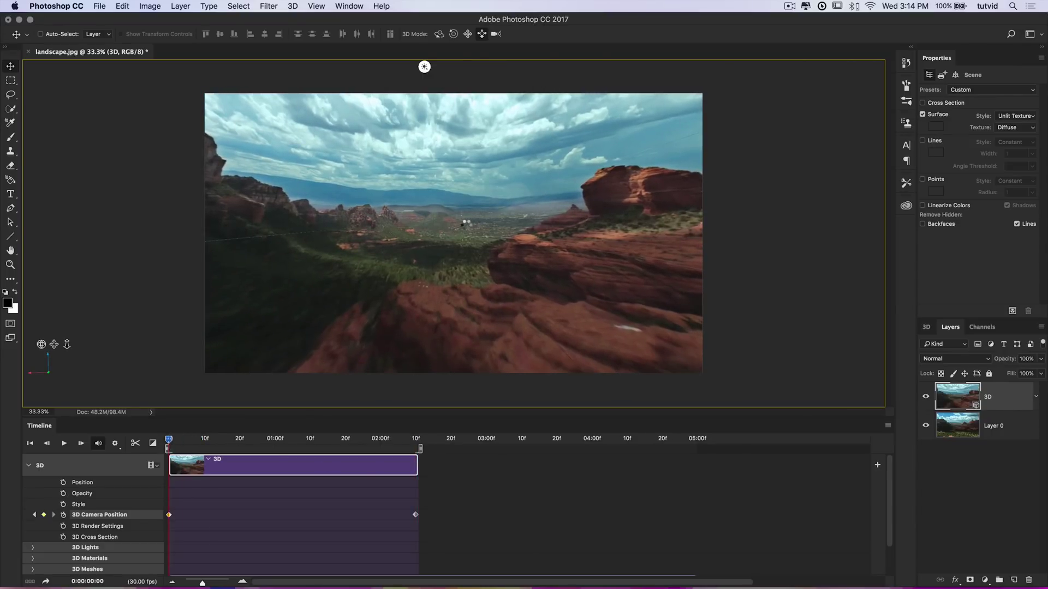
drag(465, 231, 466, 236)
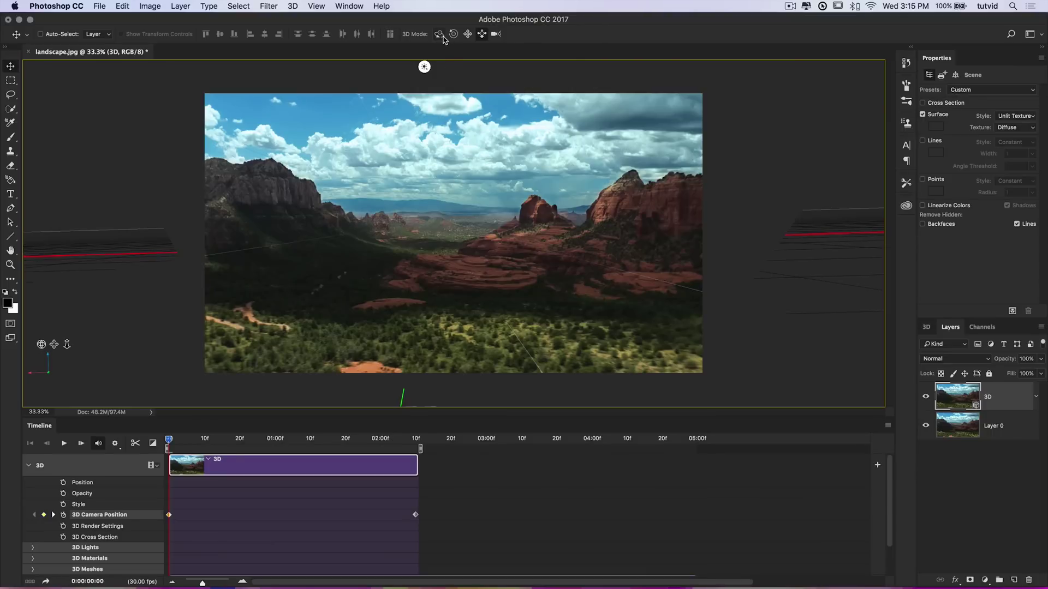
Activate the orbit camera mode, show the 3D scene's coordinates and set its Z position to 3000 pixels.
click(439, 34)
click(930, 330)
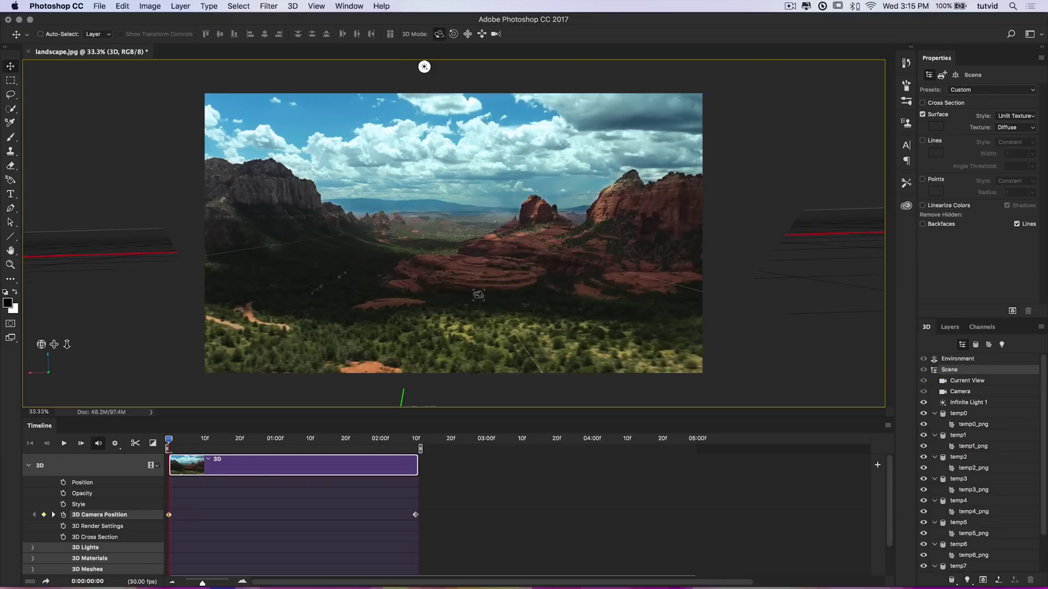
drag(476, 299, 478, 297)
click(49, 372)
click(71, 377)
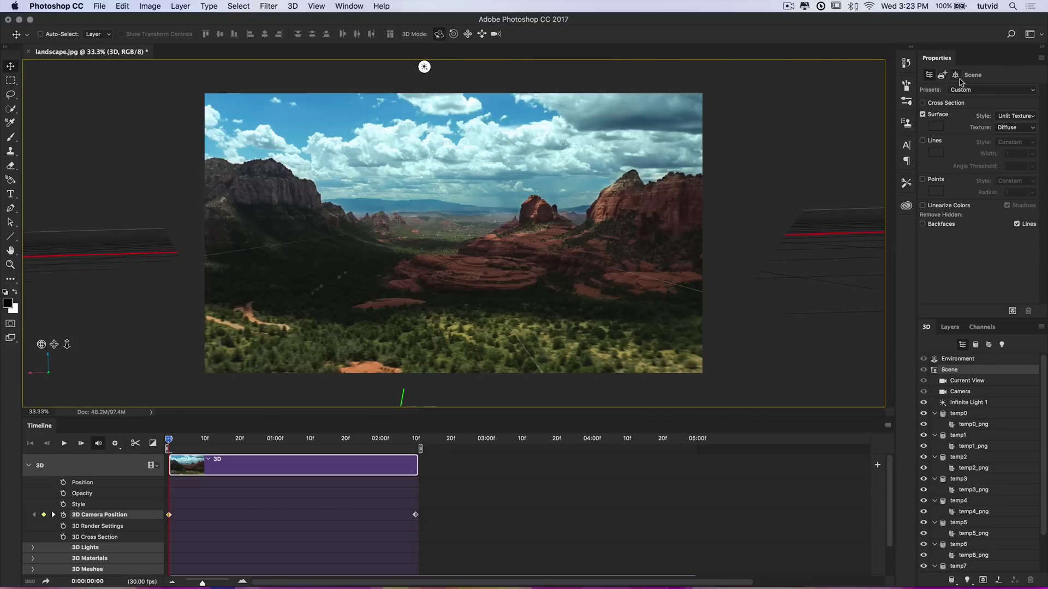
click(955, 76)
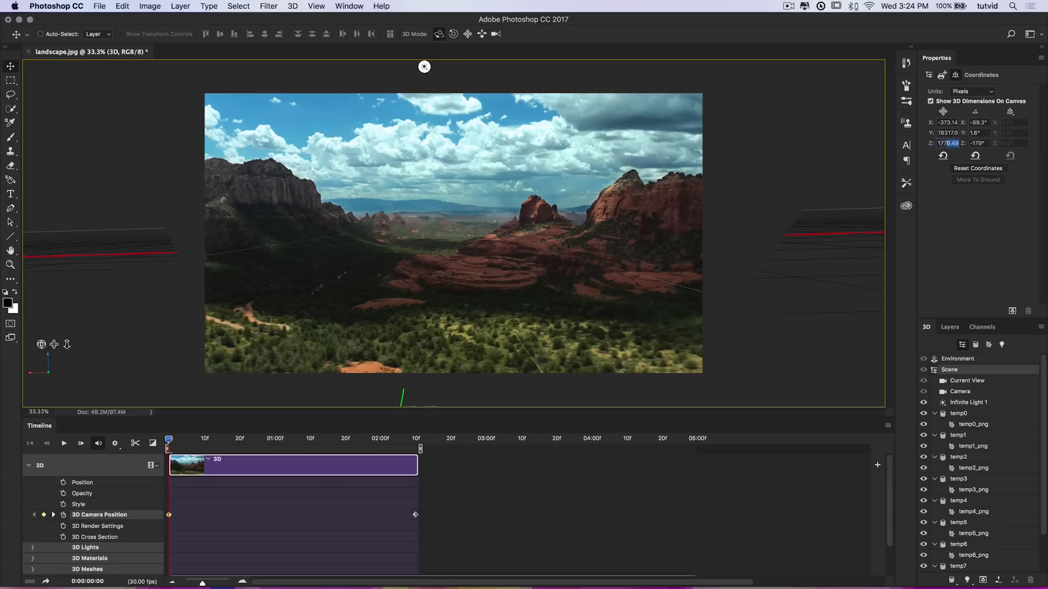
text(3000)
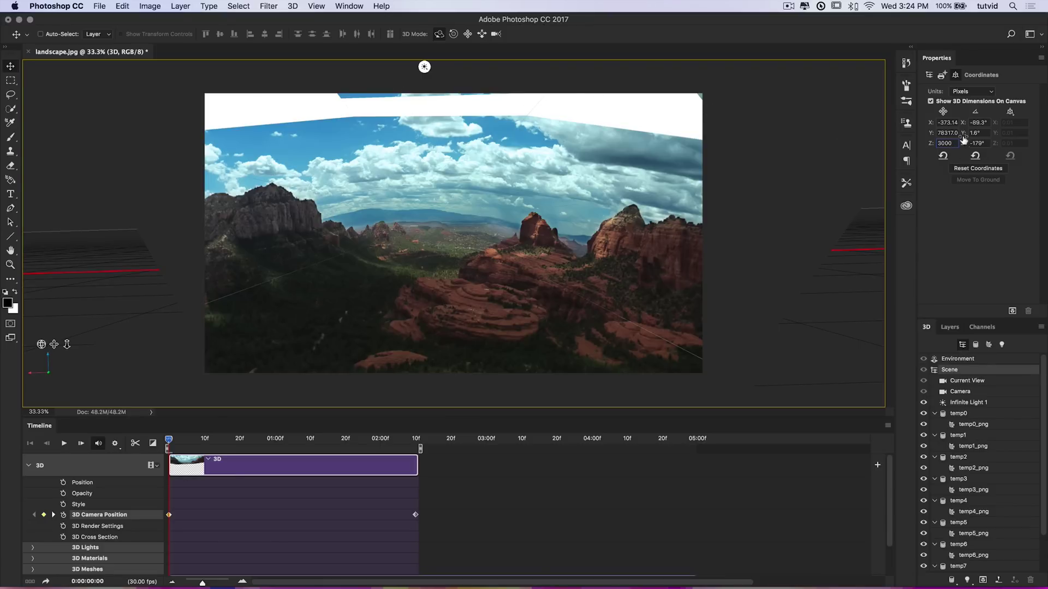
Tilt the scene to an X rotation of -86° and, after trying another height, restore its Z position to 3000 pixels.
drag(965, 125, 969, 148)
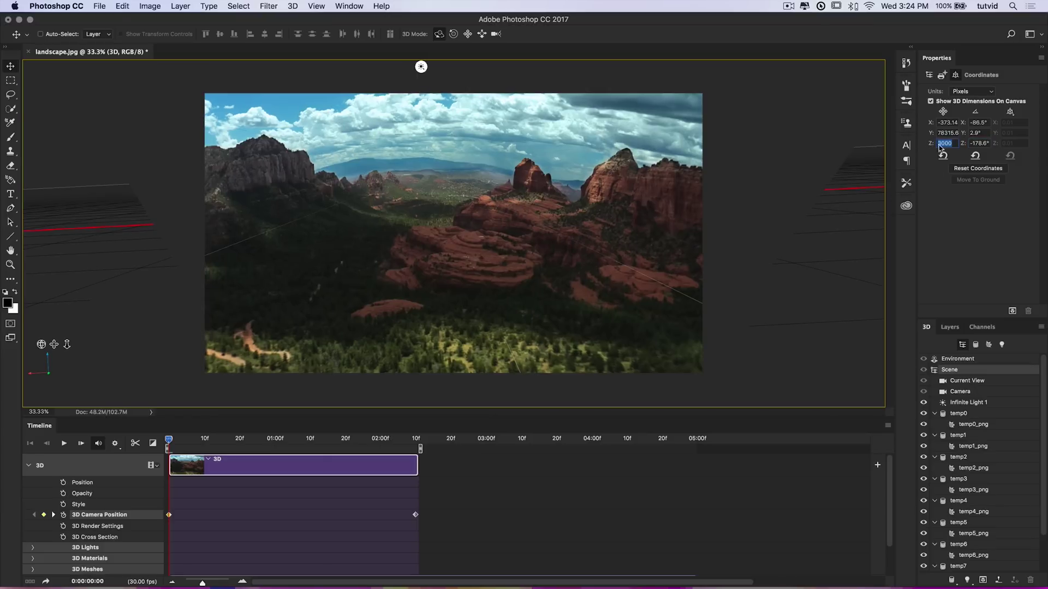
text(3400)
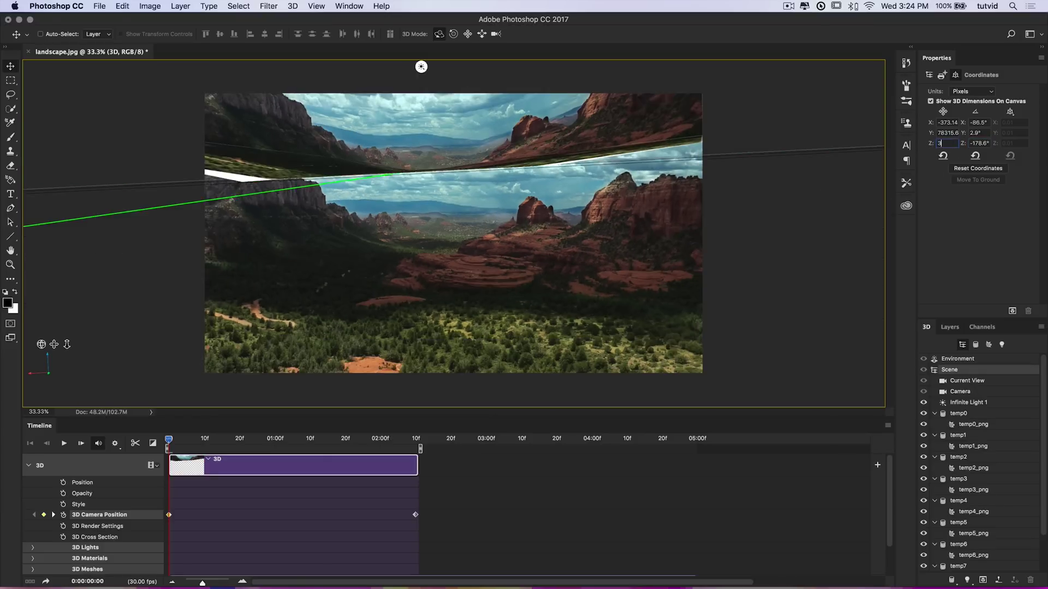
click(969, 124)
drag(964, 124, 961, 126)
key(shift+Tab)
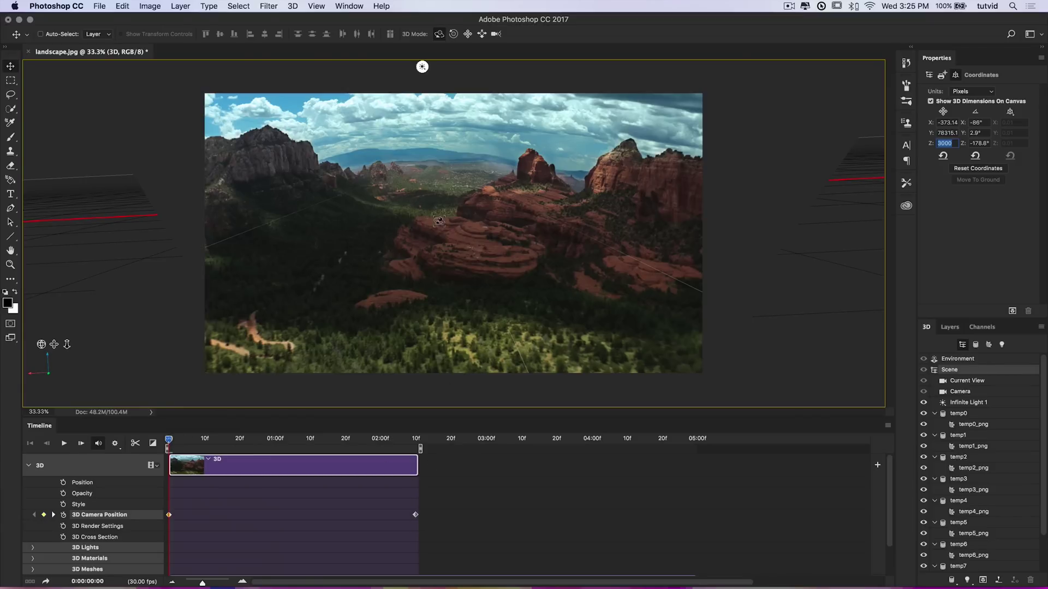
Render the work area as landscape-02.mp4 in H.264 at Medium Quality with the HDTV 1080p size.
click(102, 6)
mouse_move(173, 147)
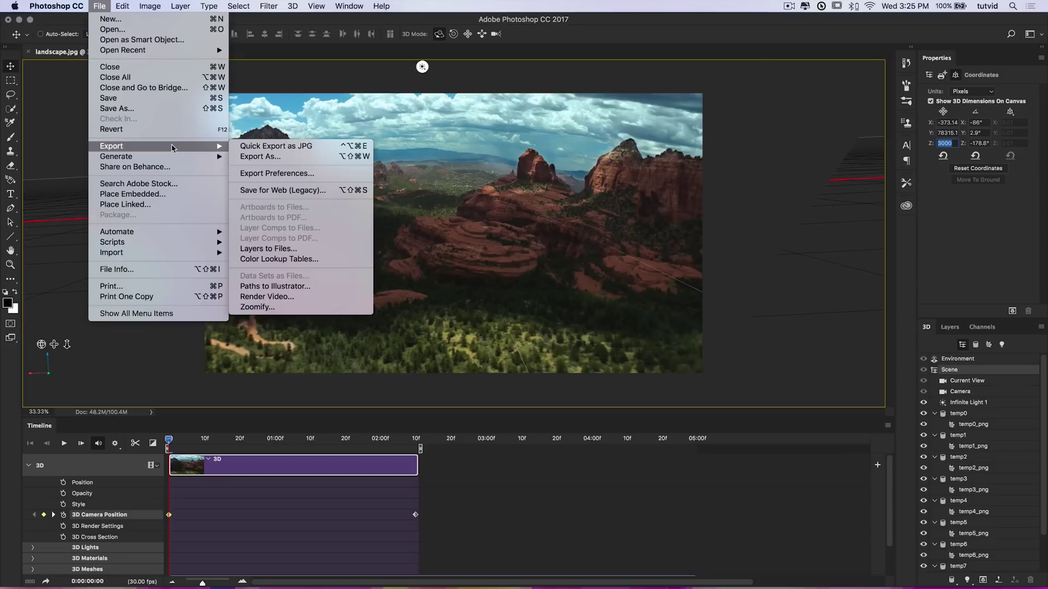
click(279, 297)
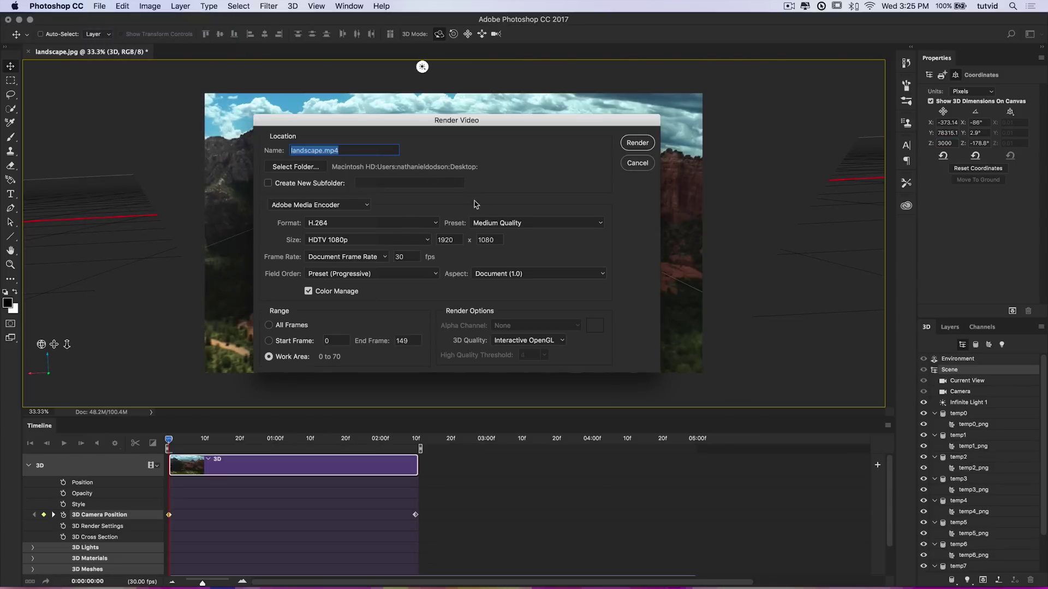
click(499, 223)
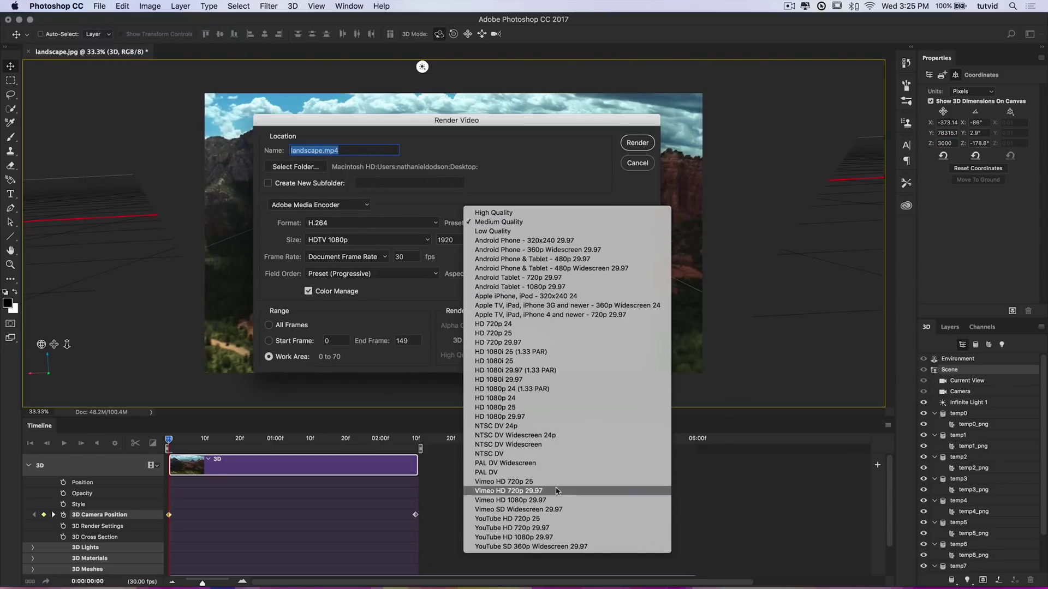
click(498, 222)
click(398, 240)
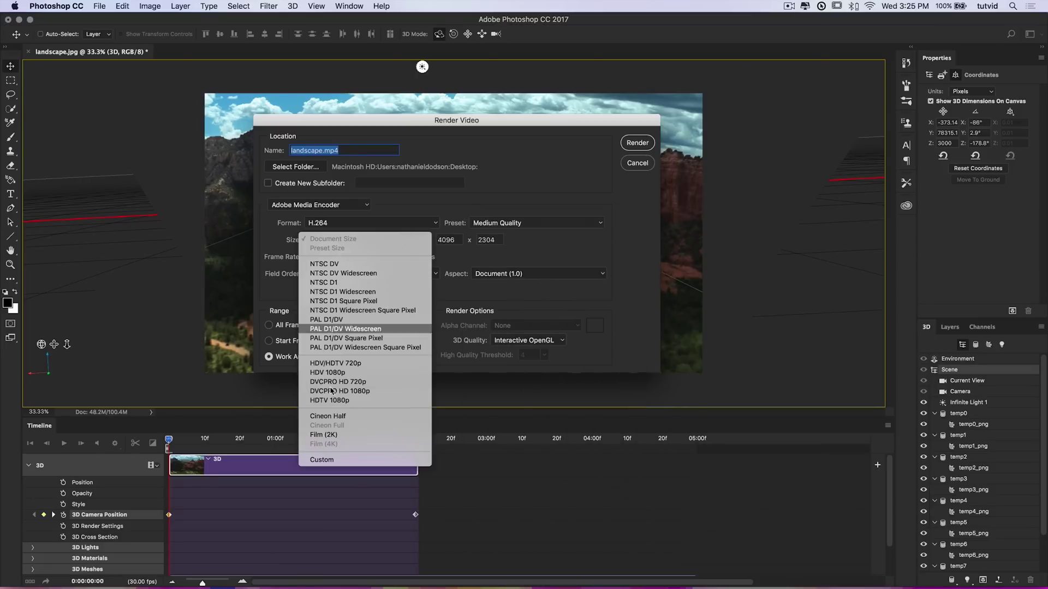
click(331, 401)
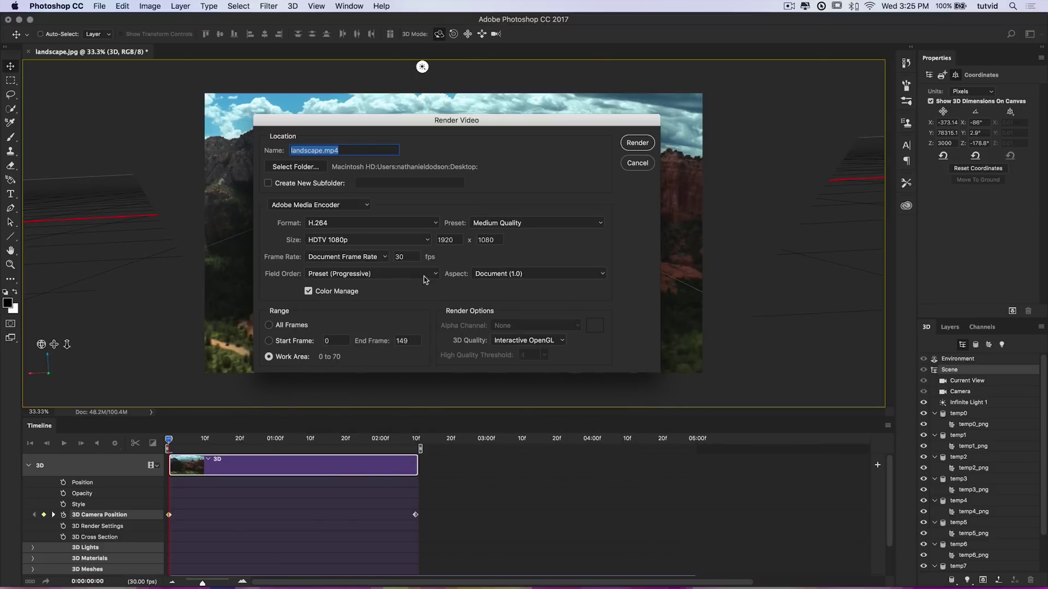
click(322, 150)
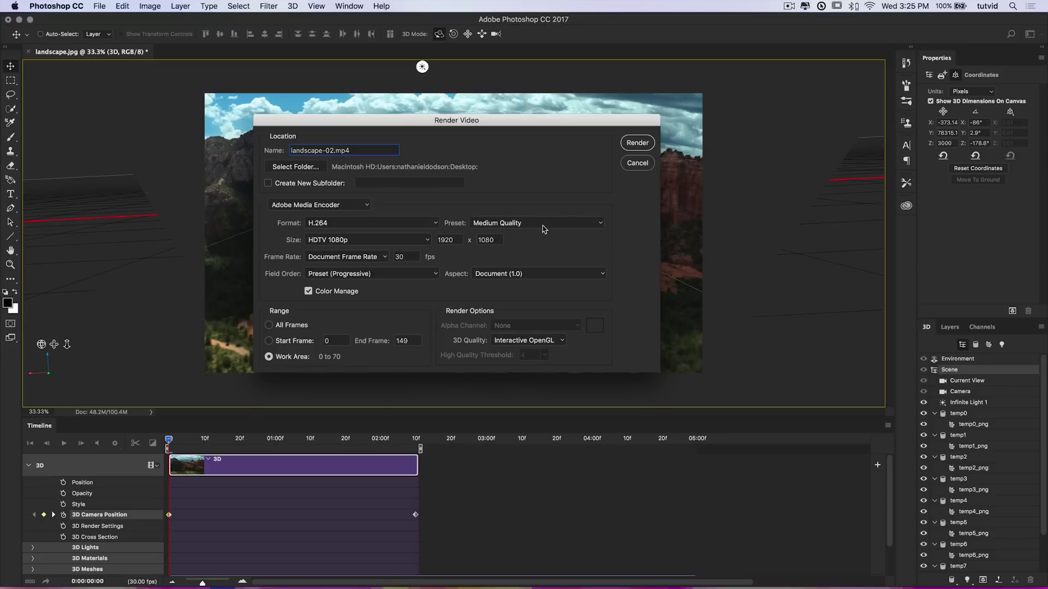
click(636, 143)
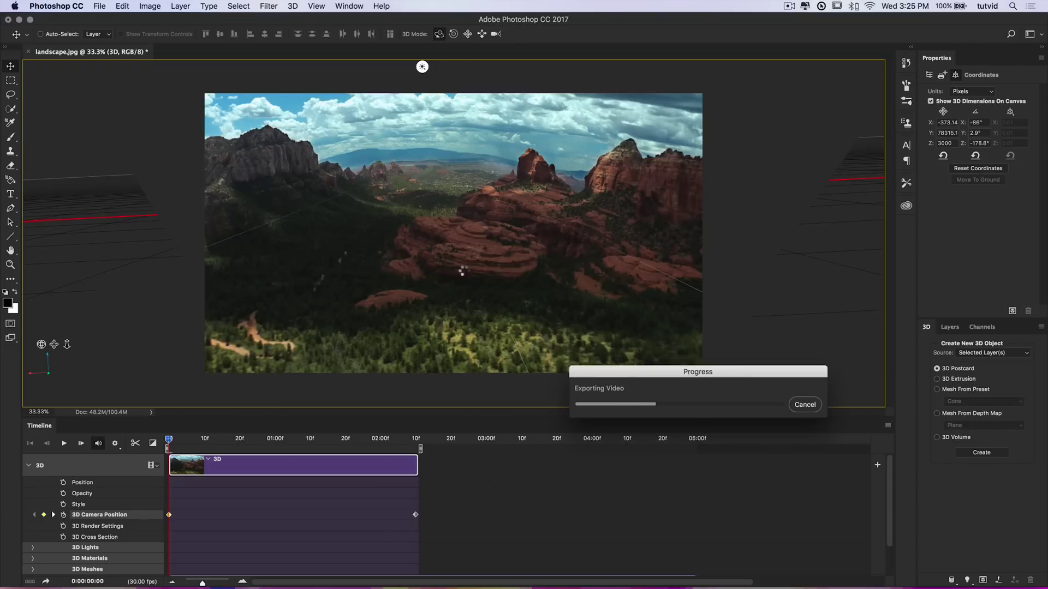
Switch to Finder and open the rendered landscape-02.mp4 from the Desktop.
key(super+Tab)
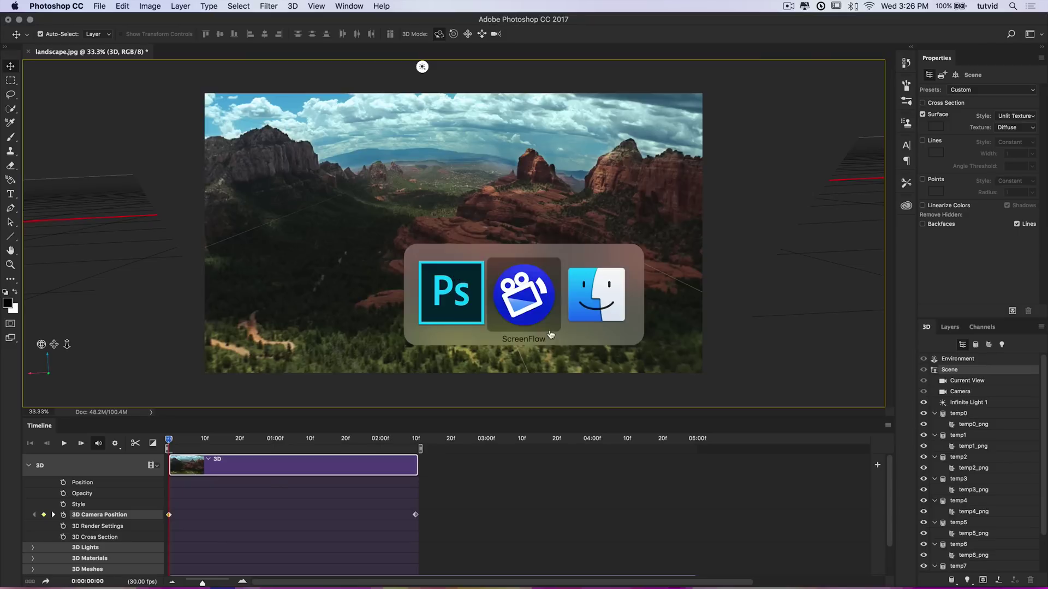
click(609, 312)
double_click(780, 280)
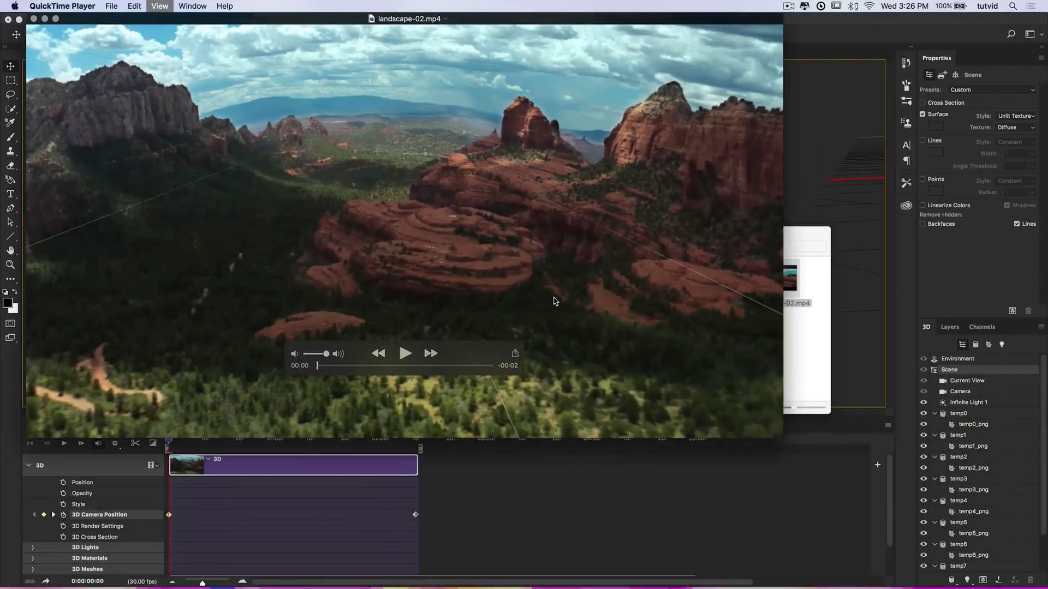
Move the landscape-02.mp4 player window aside, quit QuickTime Player after viewing and switch back to Photoshop.
drag(475, 22, 528, 42)
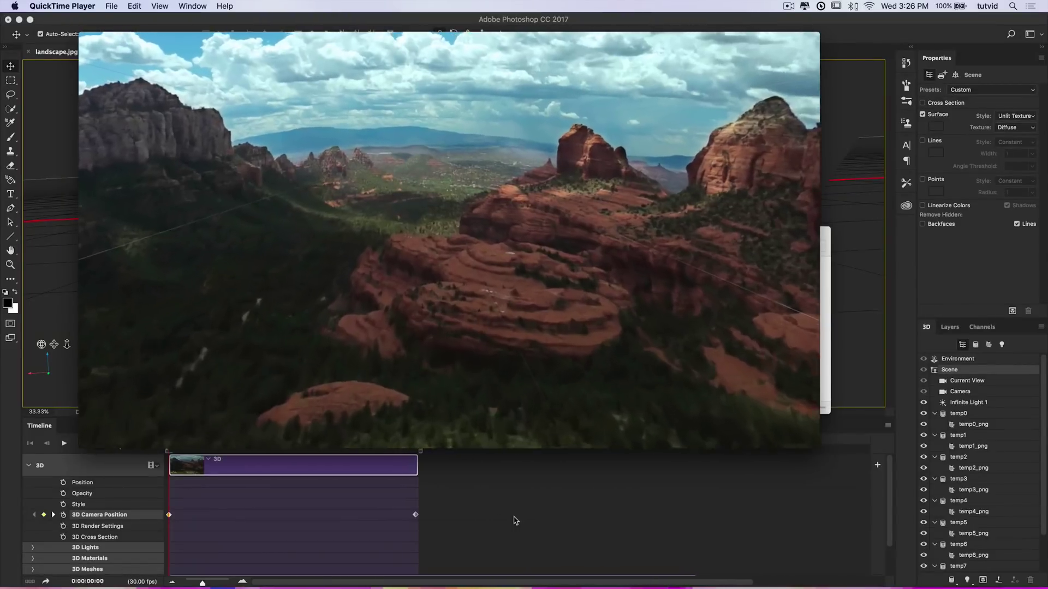
key(super+q)
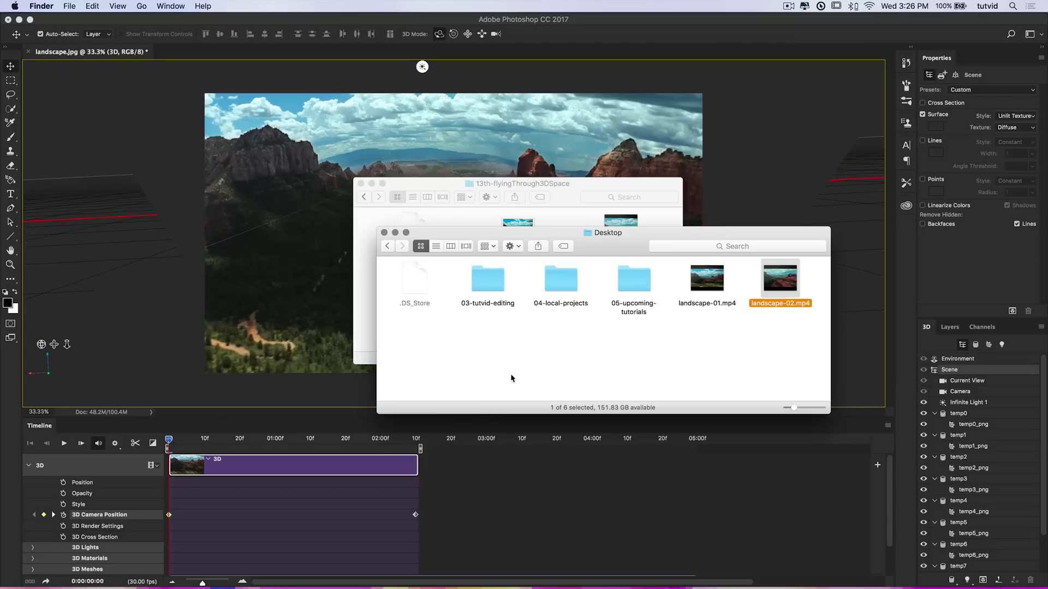
click(723, 170)
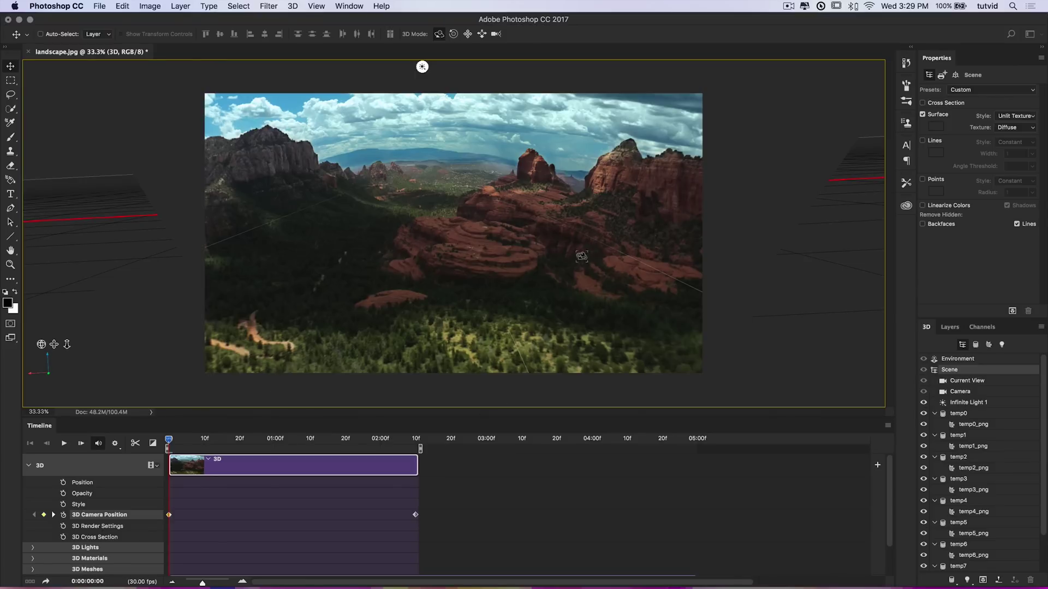
Select the 3D scene's Current View camera and set its depth of field distance to 0.1.
click(960, 381)
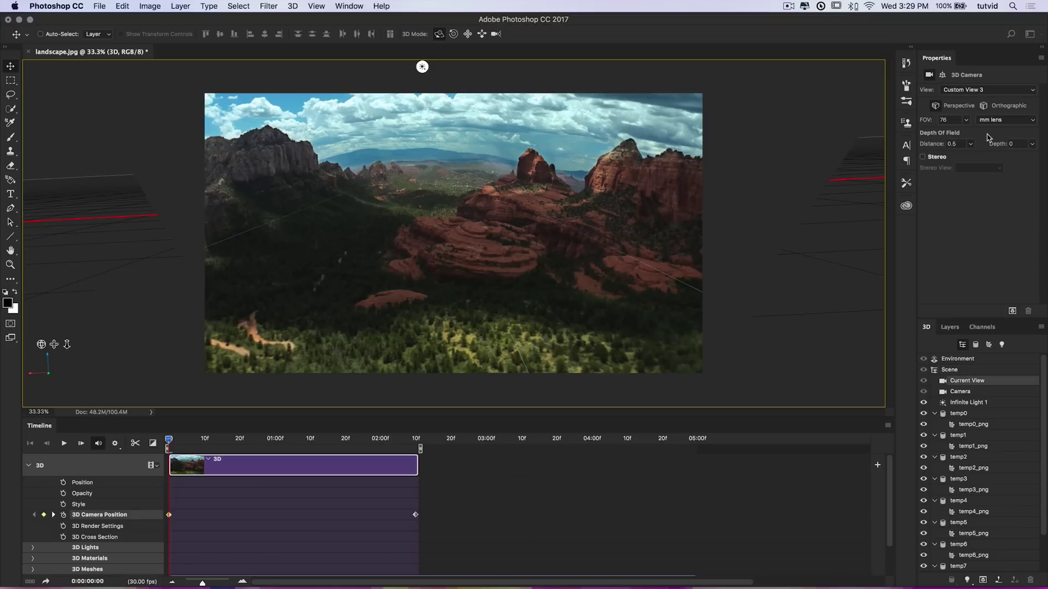
click(972, 146)
drag(969, 158, 952, 158)
drag(951, 157, 950, 156)
Try several depth of field strengths on the Current View camera and settle on a depth of 2.
click(1031, 145)
mouse_move(989, 158)
mouse_down()
mouse_move(1003, 158)
mouse_move(993, 156)
mouse_up()
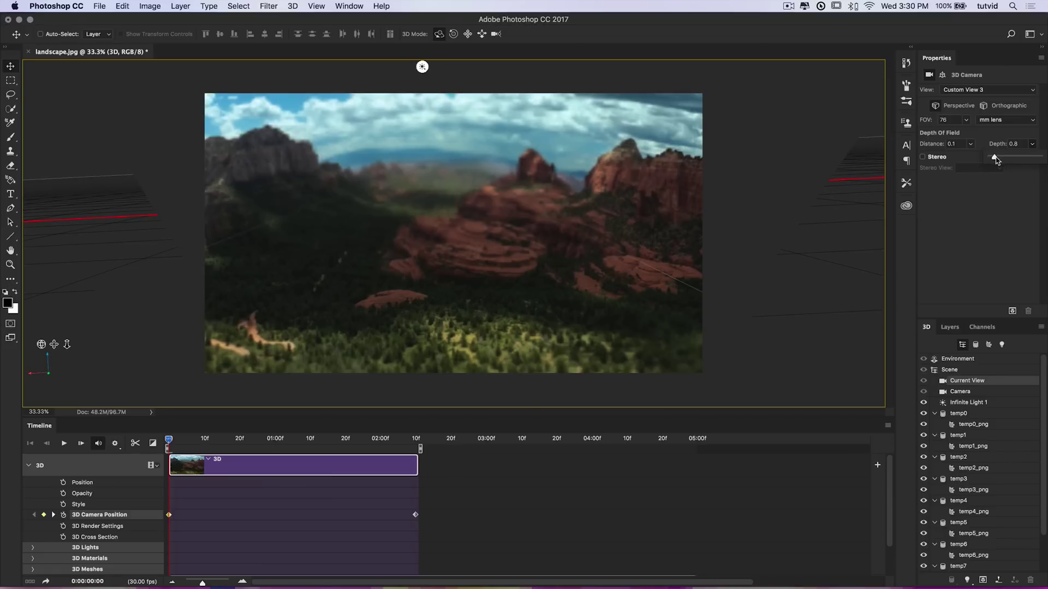
drag(994, 160, 992, 160)
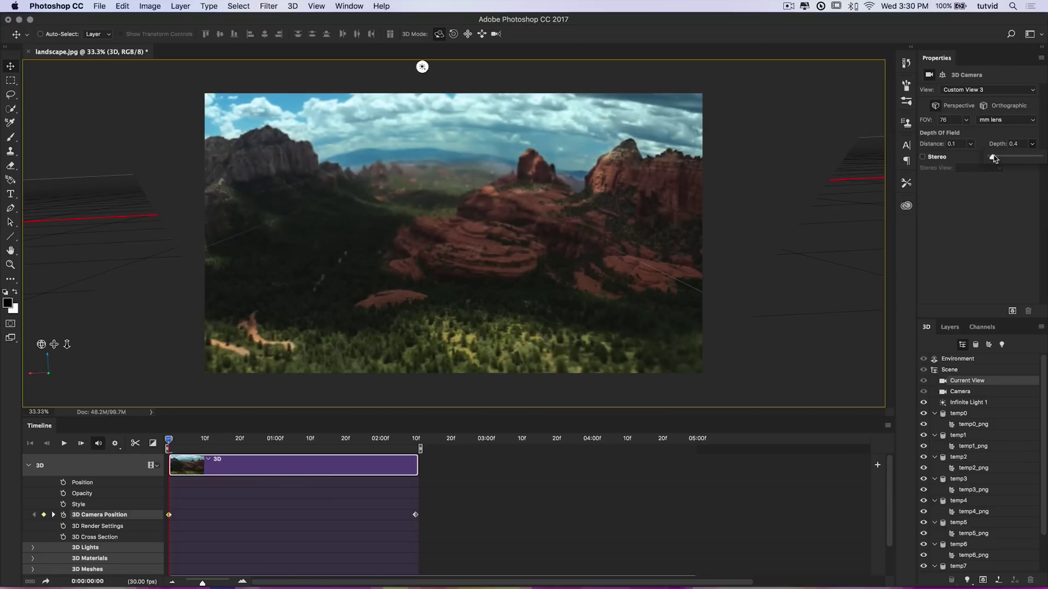
drag(994, 159, 1002, 158)
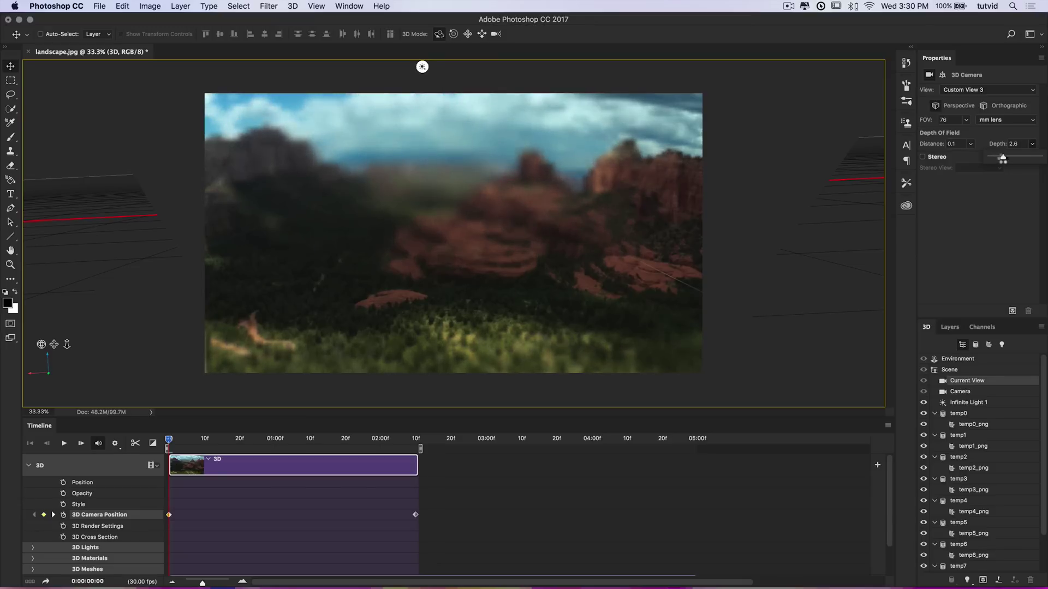
drag(999, 156, 999, 156)
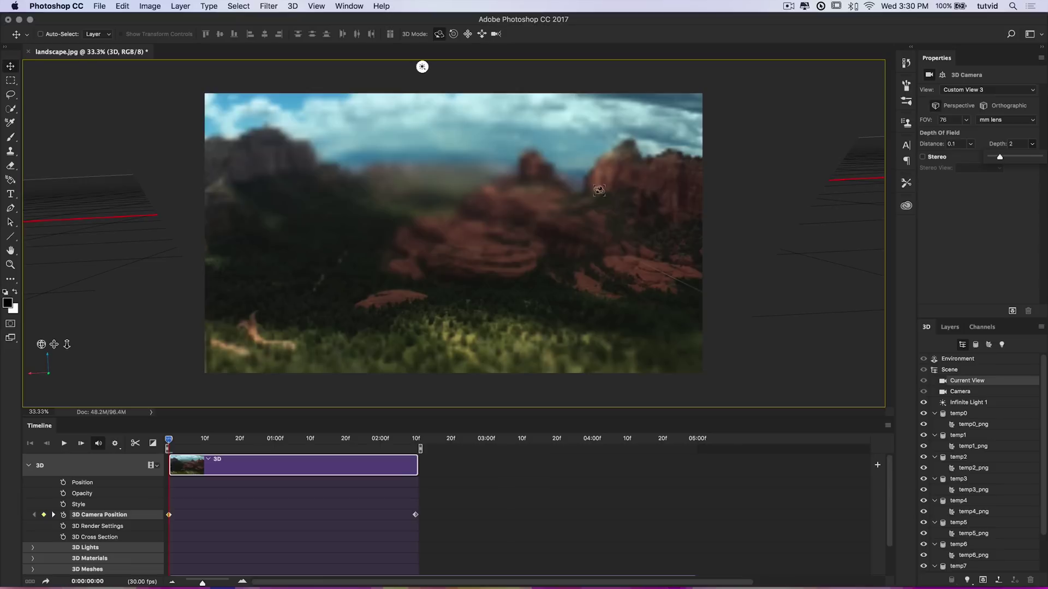
click(1024, 140)
Check the depth of field blur at several frames along the timeline and return the playhead to the first frame.
click(194, 440)
click(236, 440)
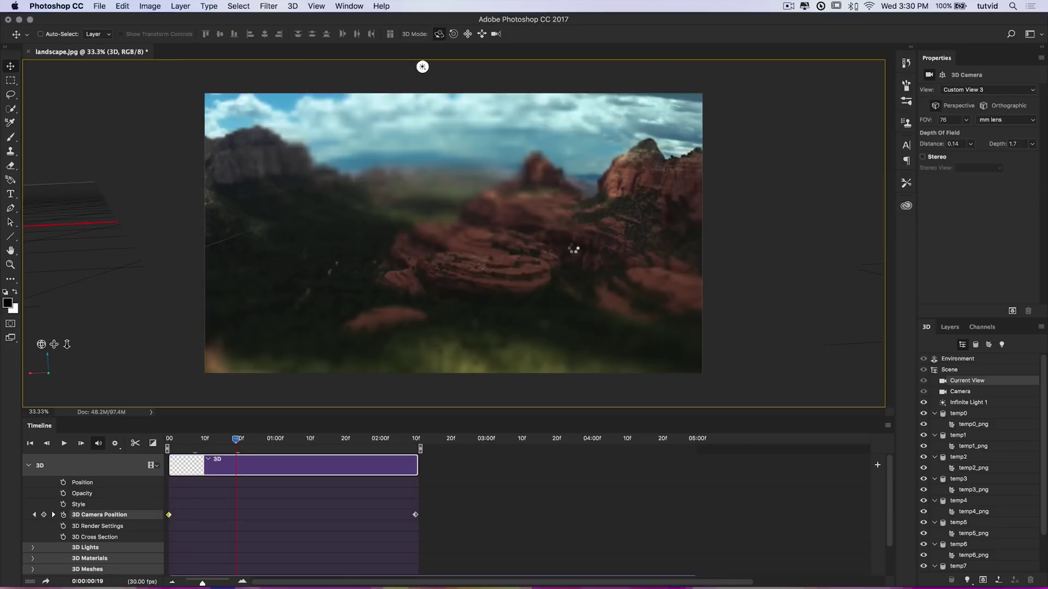
click(307, 440)
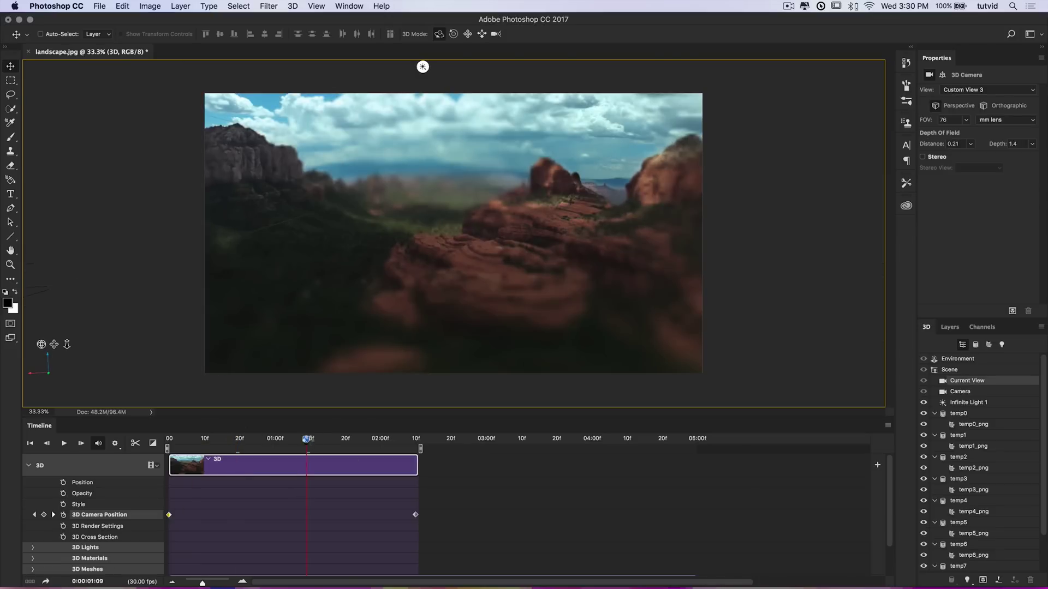
click(337, 440)
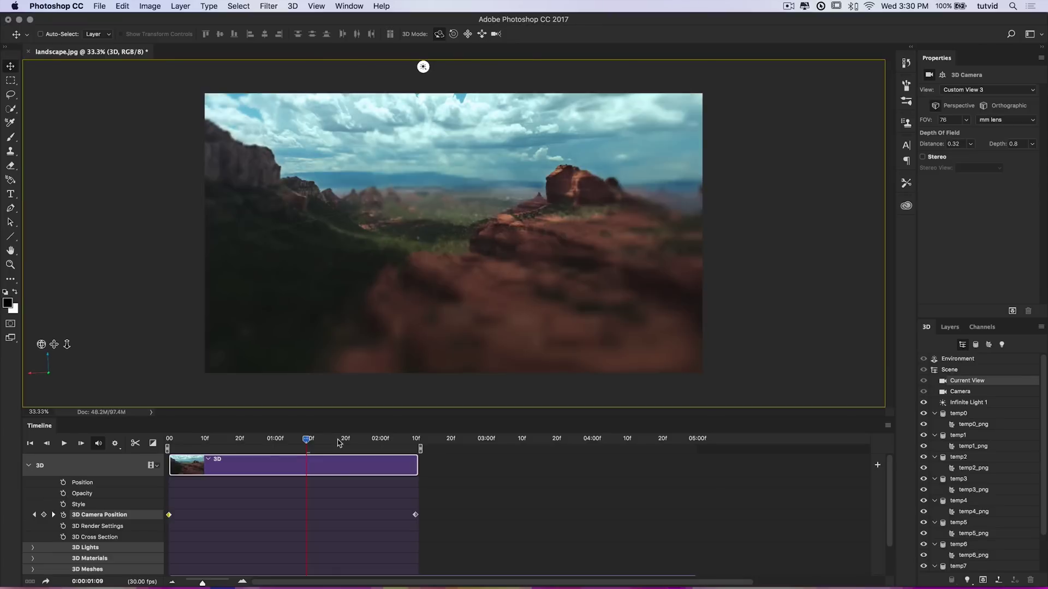
click(374, 441)
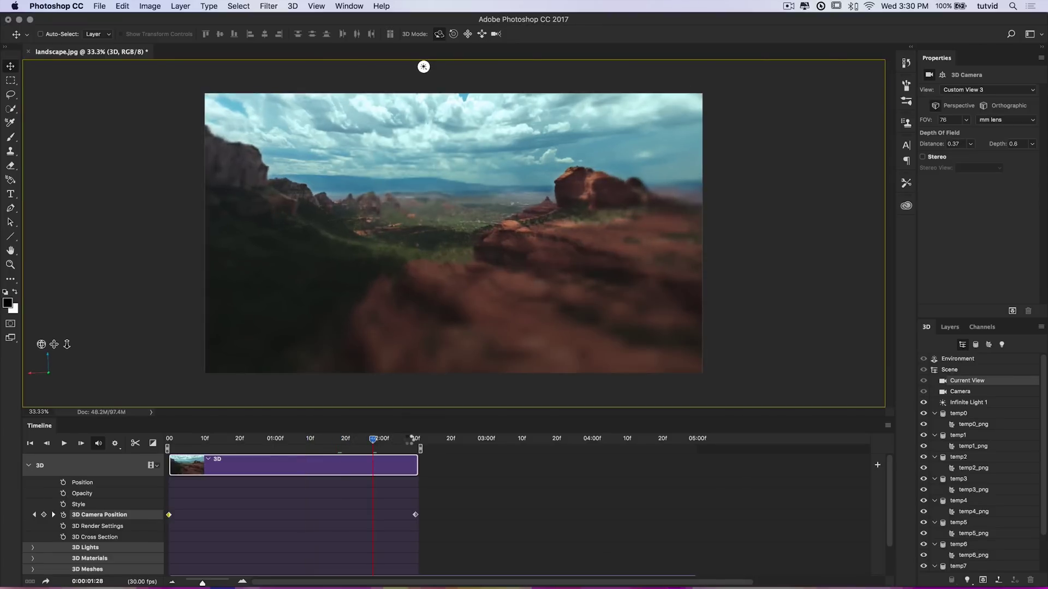
click(415, 440)
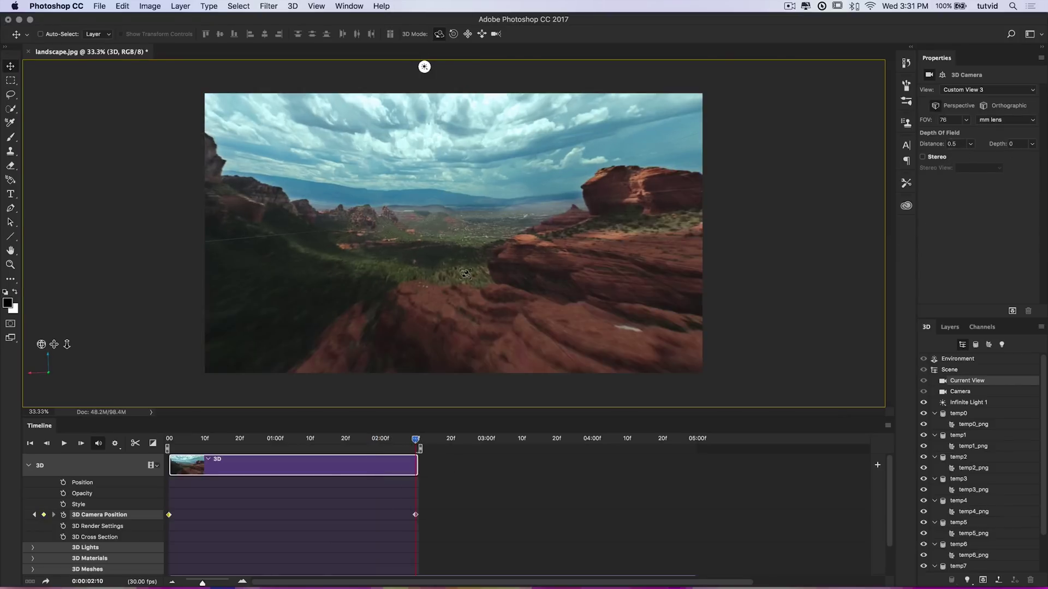
click(384, 440)
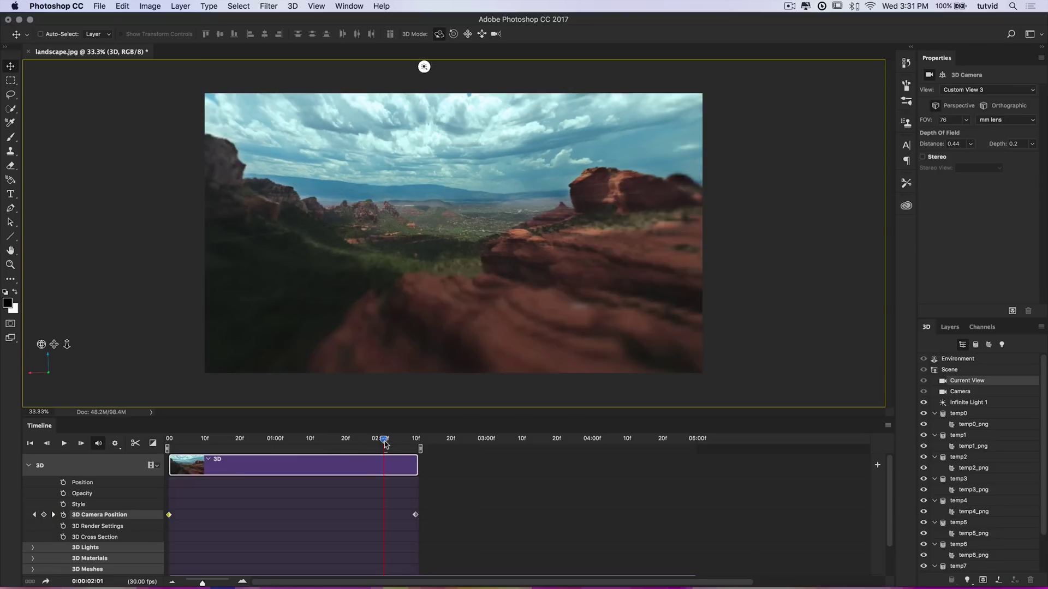
drag(385, 439, 112, 459)
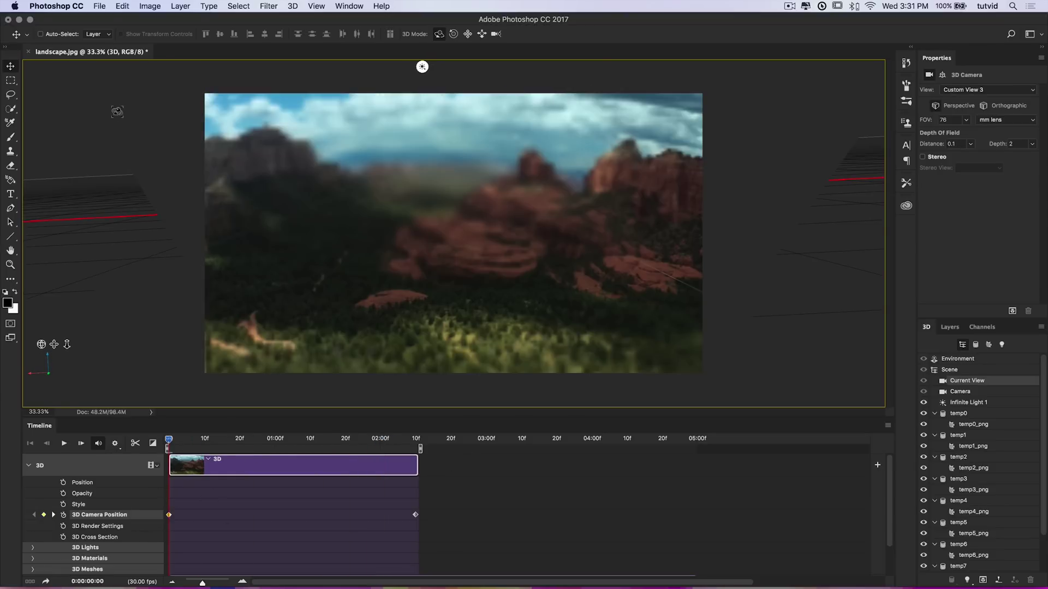
Render the work area to the Desktop as landscape-03.mp4 in H.264 at Medium Quality with the HDTV 1080p size.
click(100, 6)
mouse_move(147, 154)
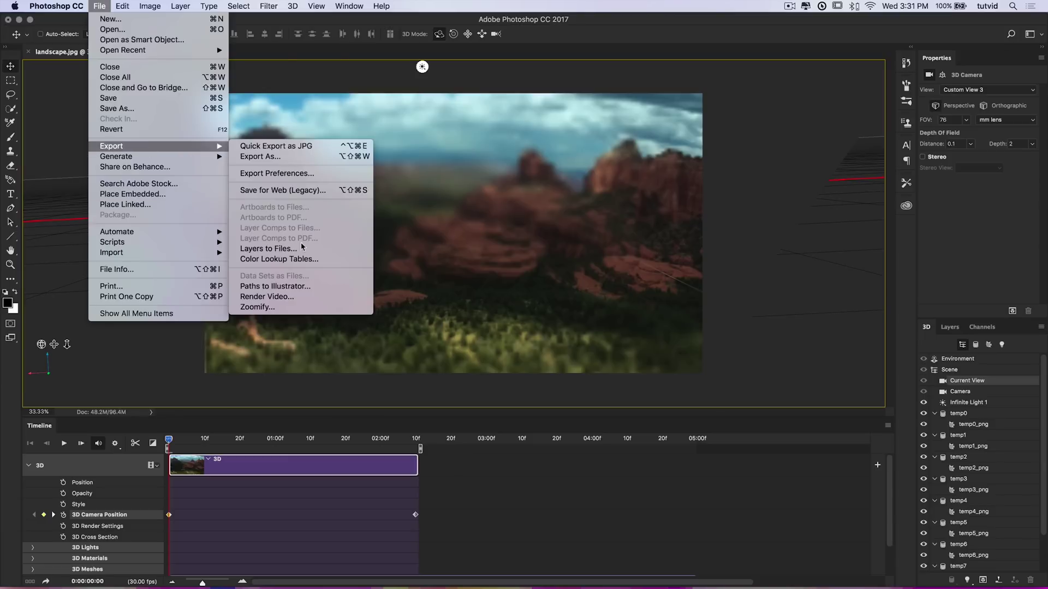
click(295, 299)
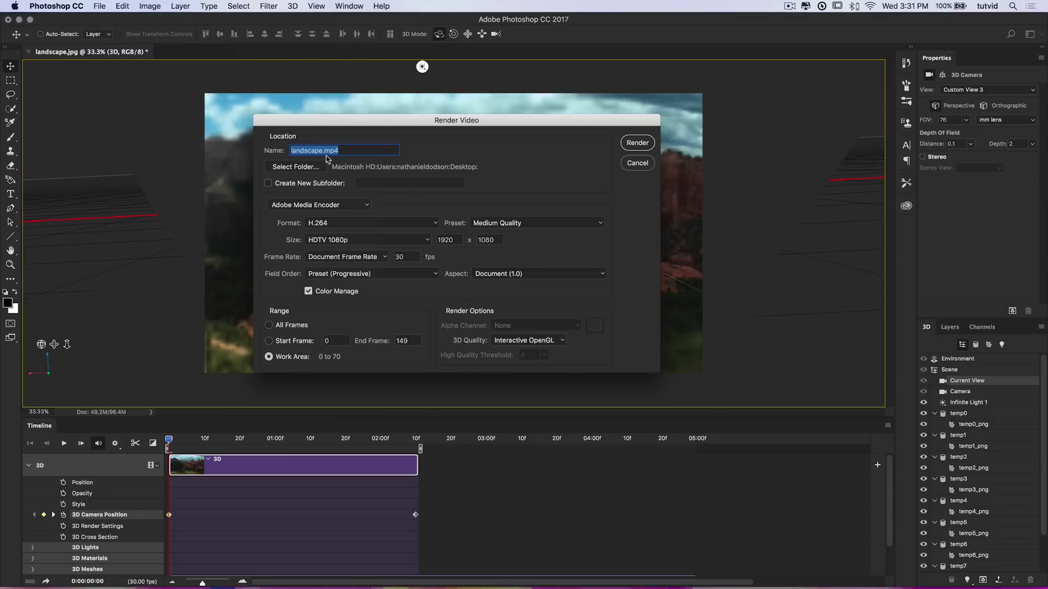
key(Right)
text(-)
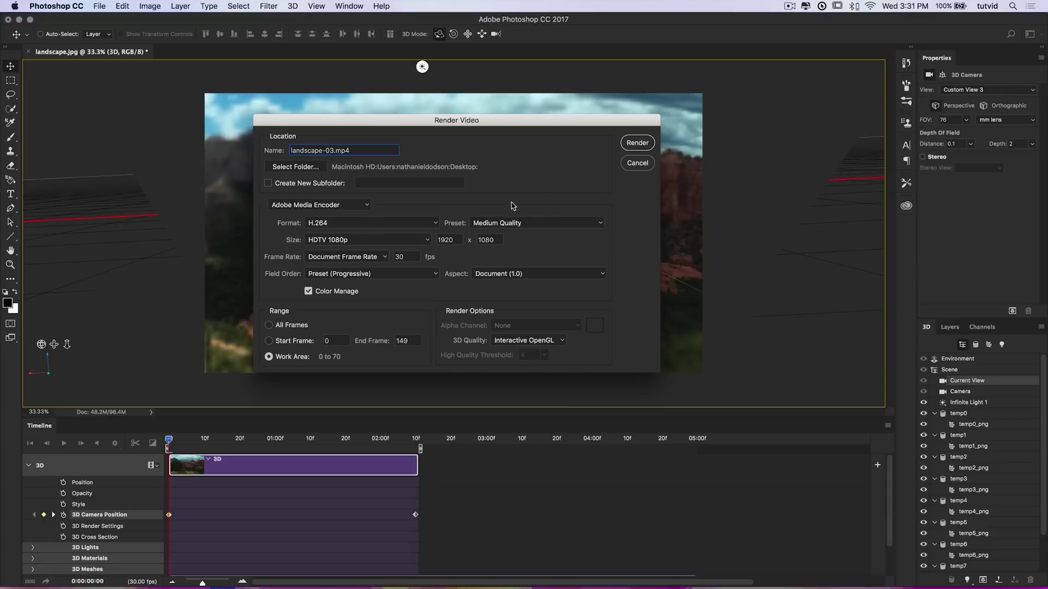
click(637, 143)
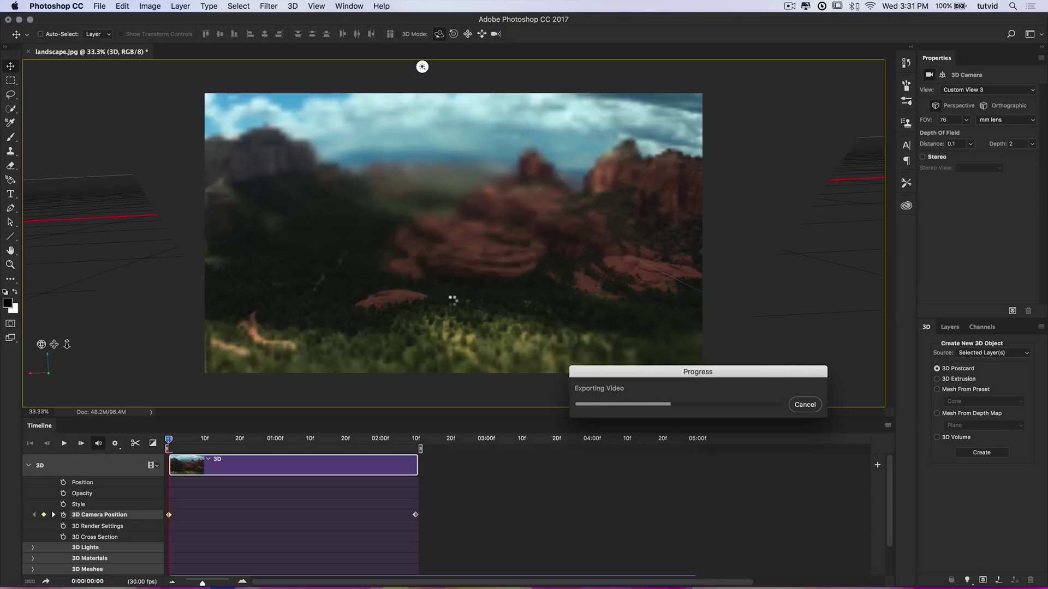
Switch to Finder, open the rendered landscape-03.mp4 and play it.
key(super+Tab)
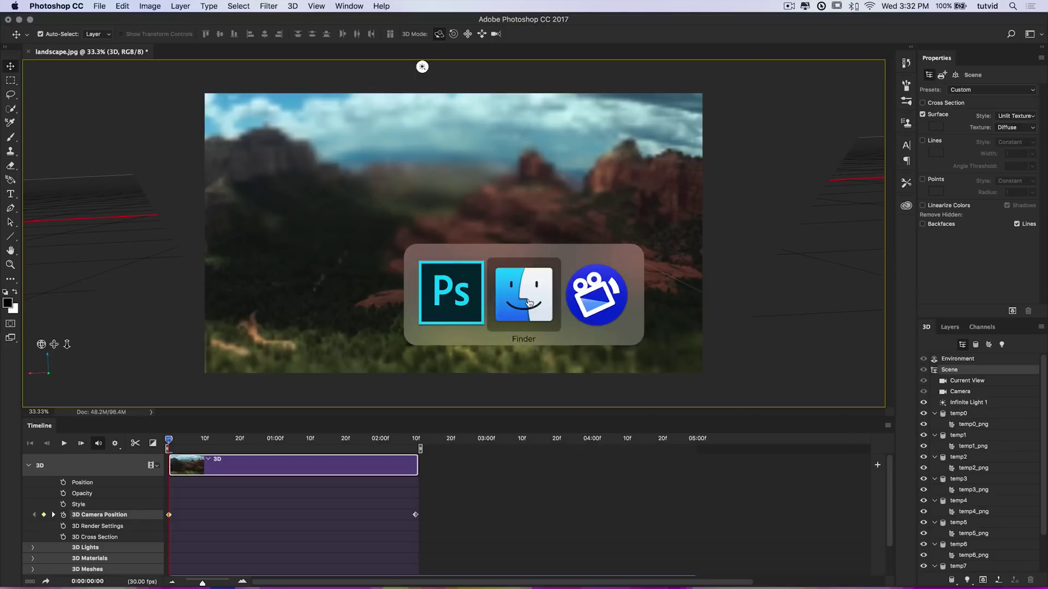
double_click(415, 368)
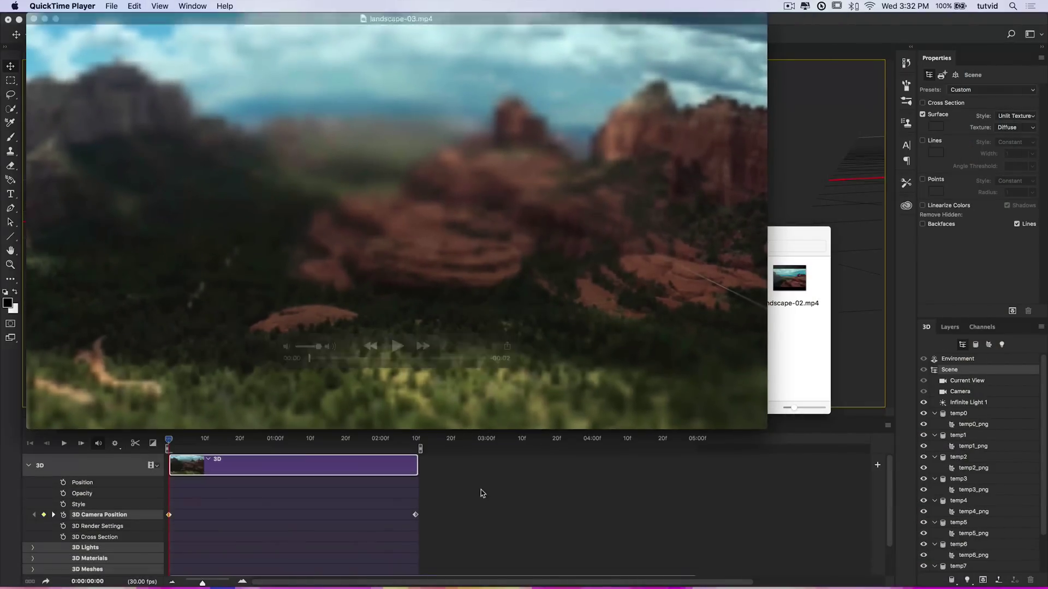
key(space)
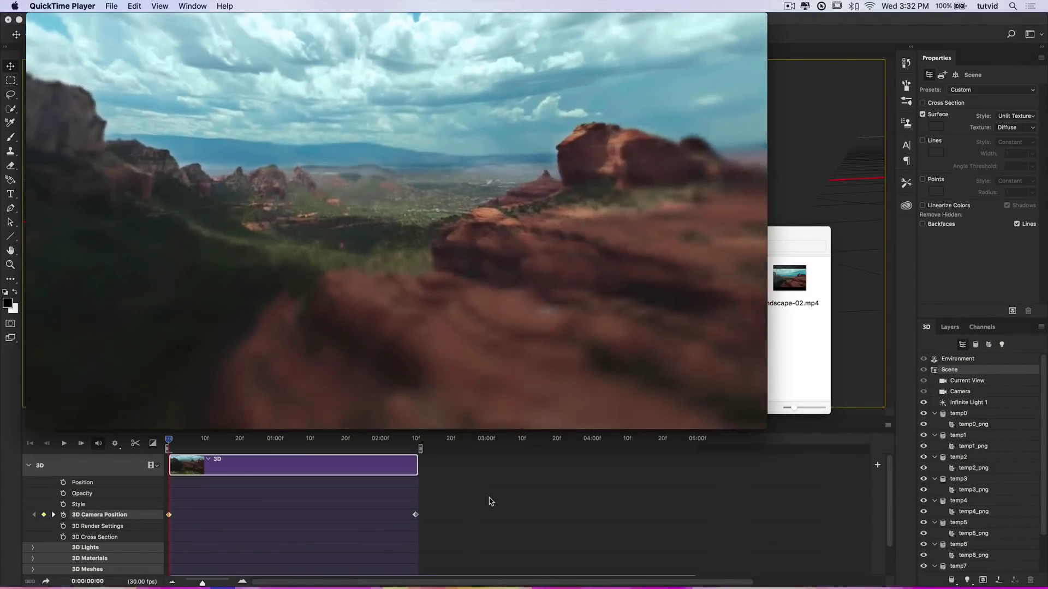